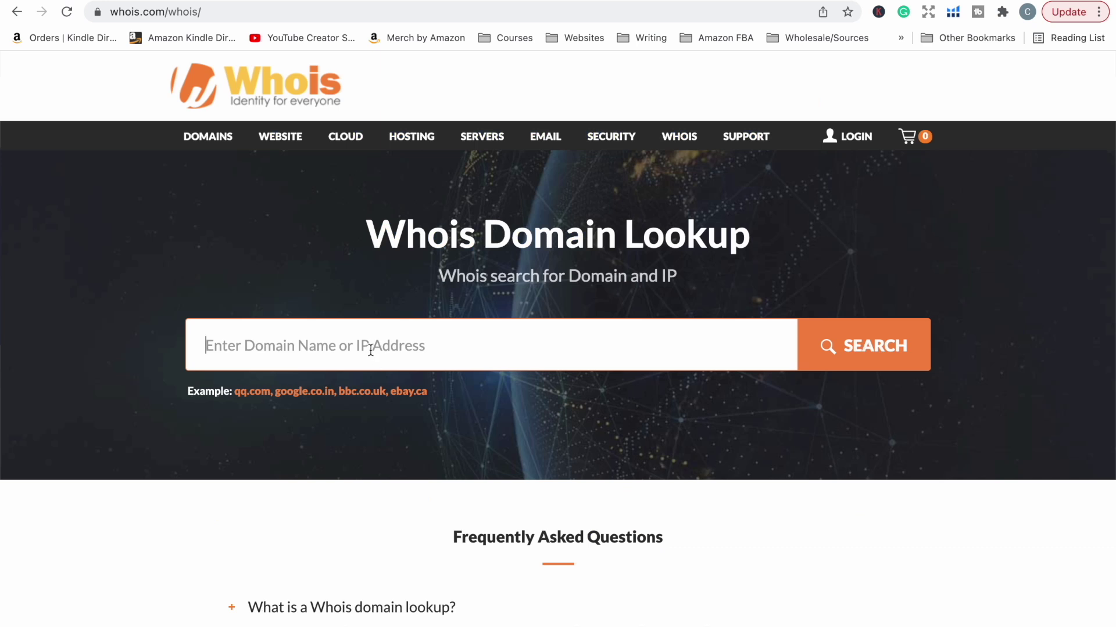
# Step: Look up shoplovecaroline.com on Whois.com and review its NameCheap registration record
pyautogui.click(370, 350)
pyautogui.write('shoplovecaroline.com')
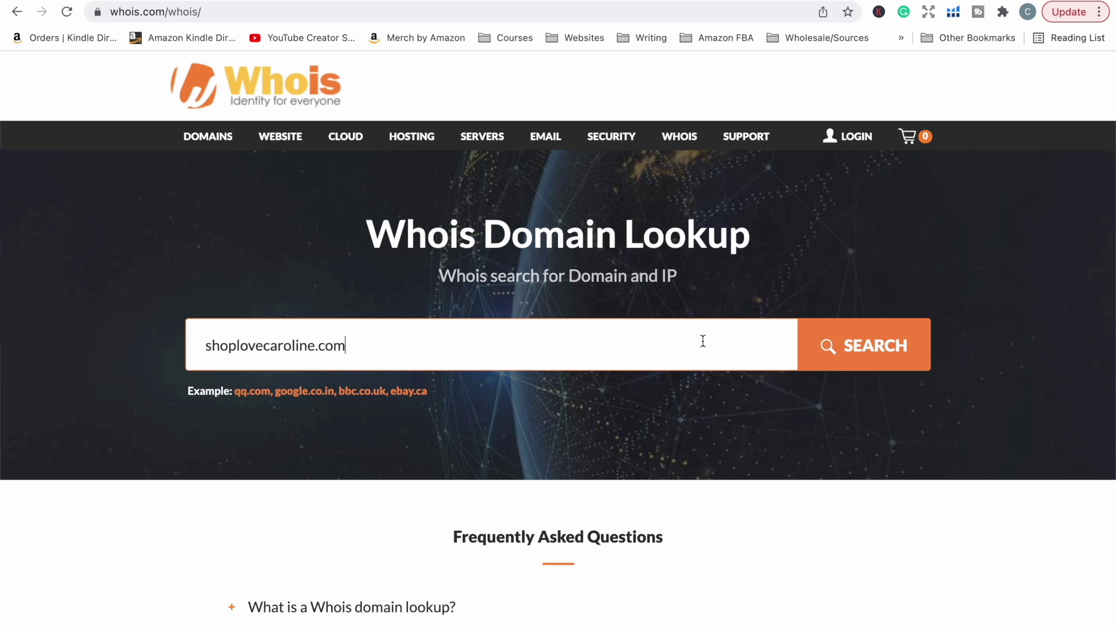
pyautogui.click(825, 348)
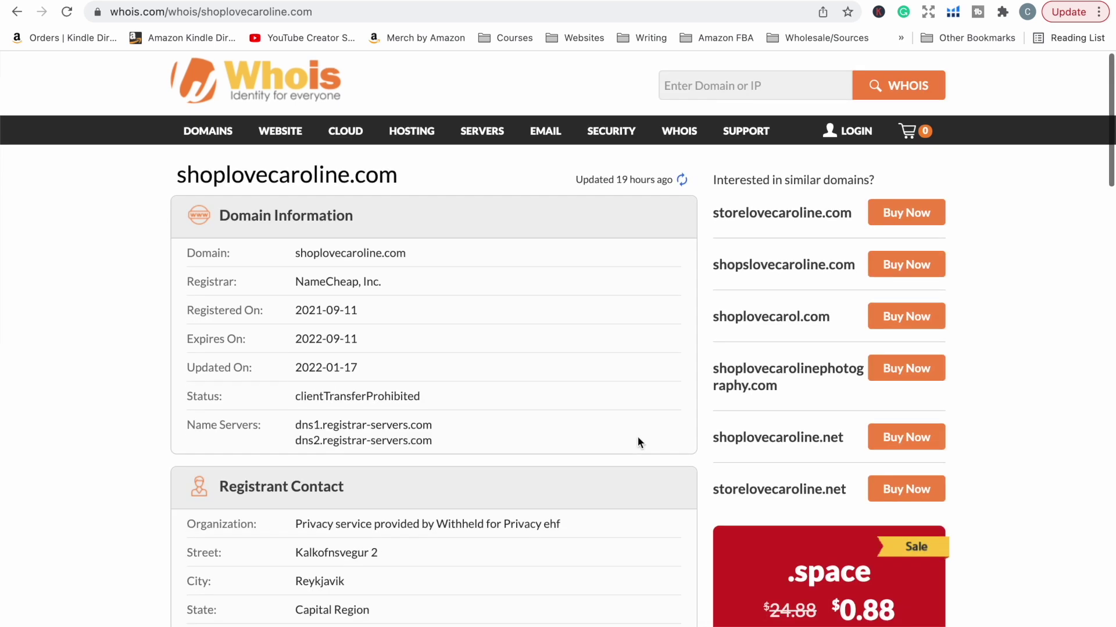
pyautogui.scroll(-4, 637, 442)
pyautogui.scroll(-2, 637, 441)
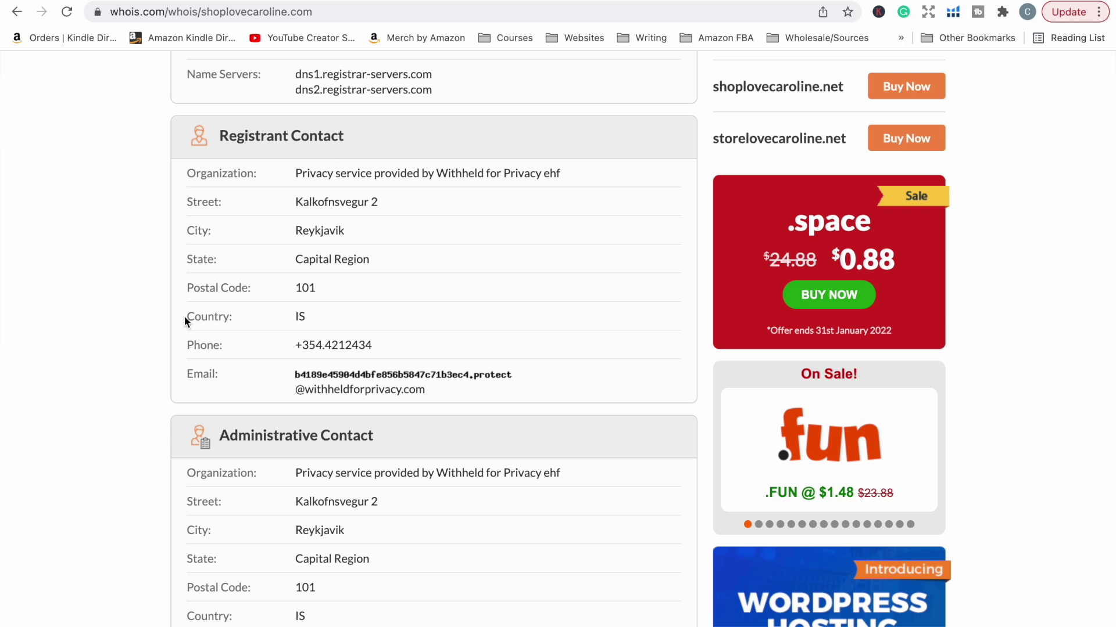
pyautogui.scroll(-4, 184, 321)
pyautogui.scroll(-2, 183, 318)
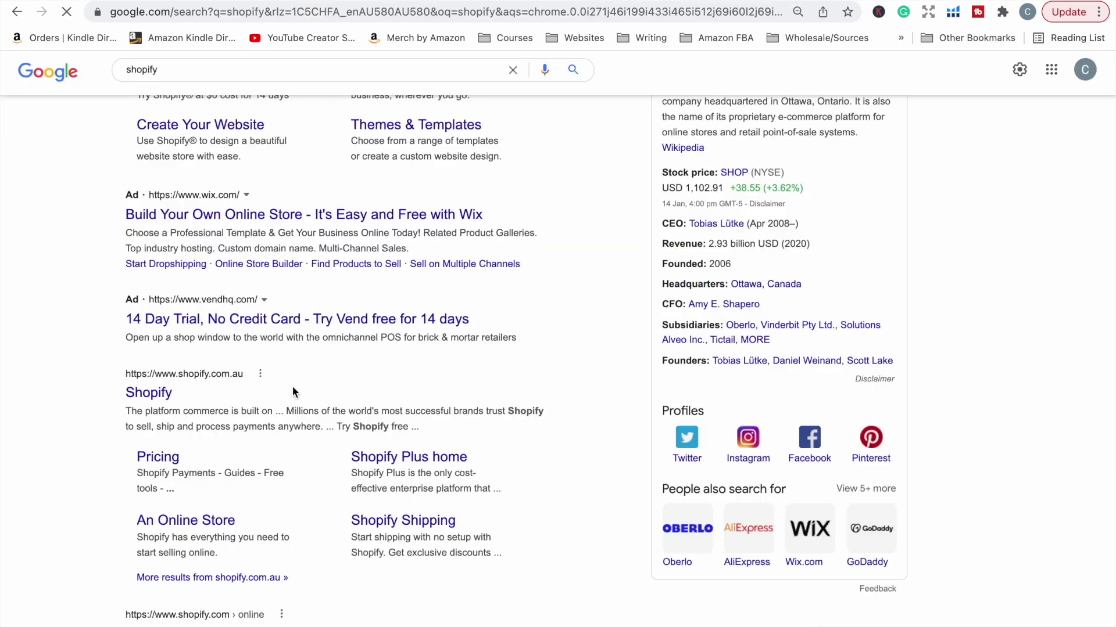
# Step: Open the Shopify Australia site (shopify.com.au) from the Google search results
pyautogui.click(174, 398)
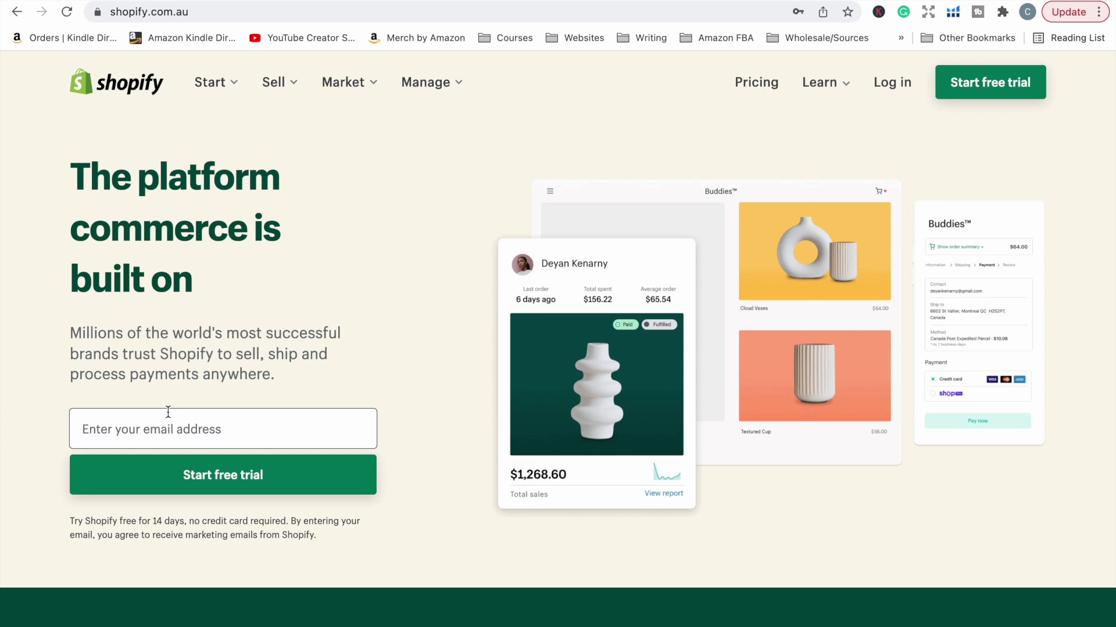
# Step: Start a Shopify free 14-day trial from the header button
pyautogui.click(1001, 85)
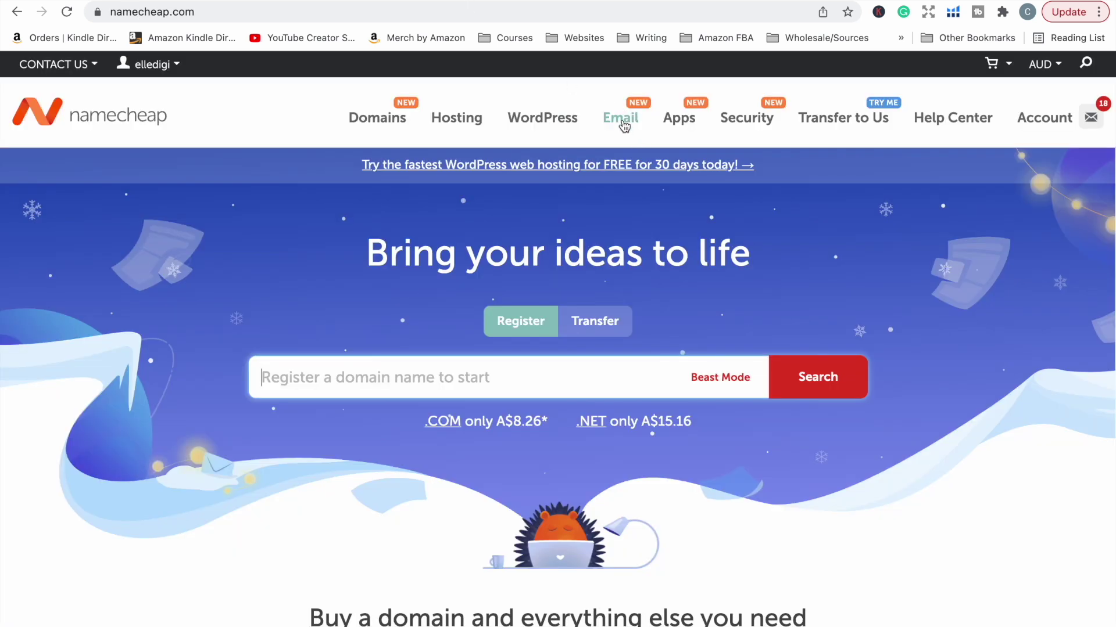
# Step: Browse Namecheap's professional business email plans, then begin entering the store's sign-up email address
pyautogui.click(623, 123)
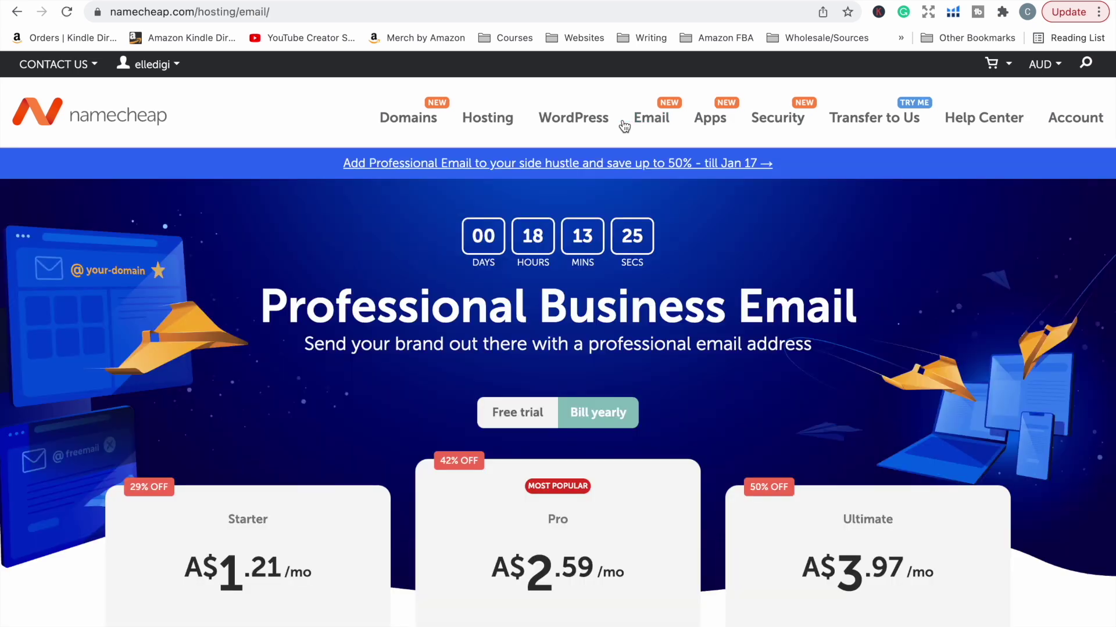
pyautogui.scroll(-3, 682, 379)
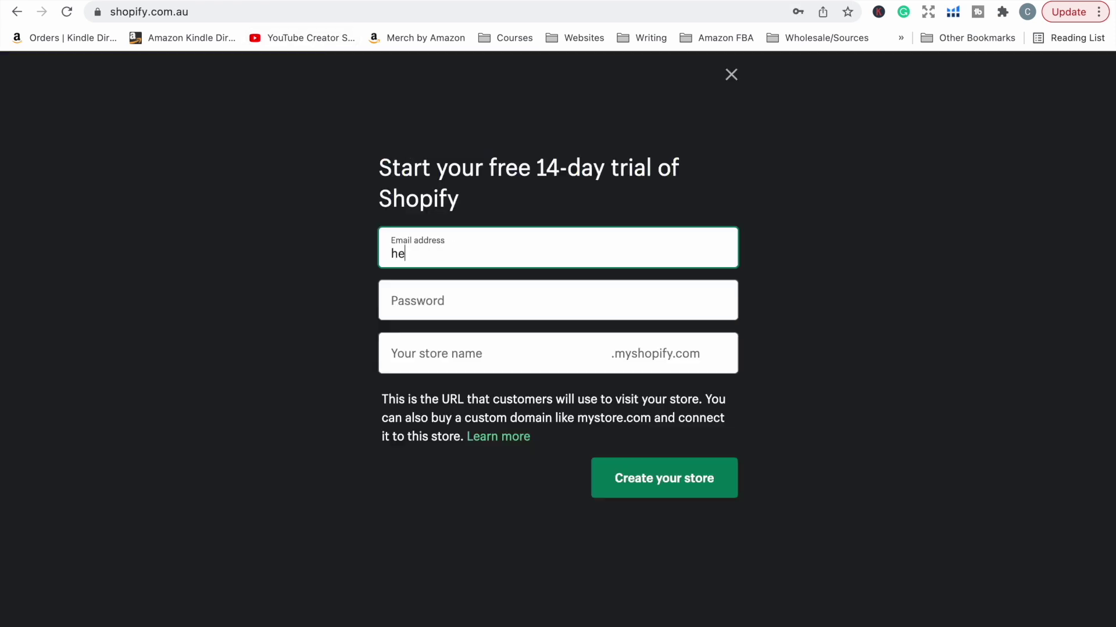
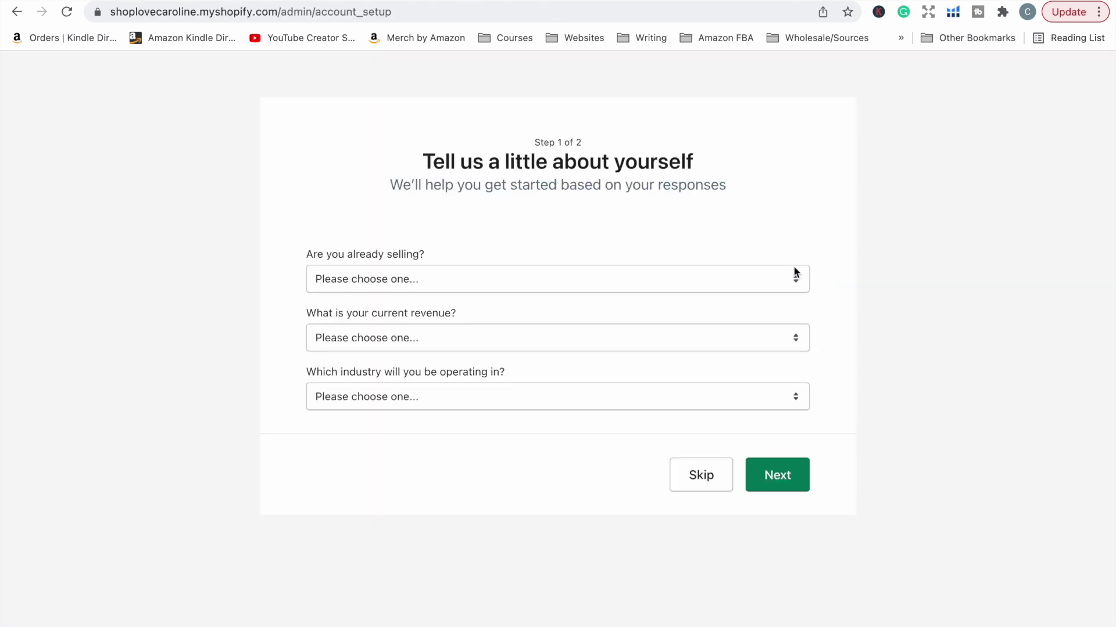
# Step: Answer that no products are sold yet and that the store will use dropshipping
pyautogui.click(793, 267)
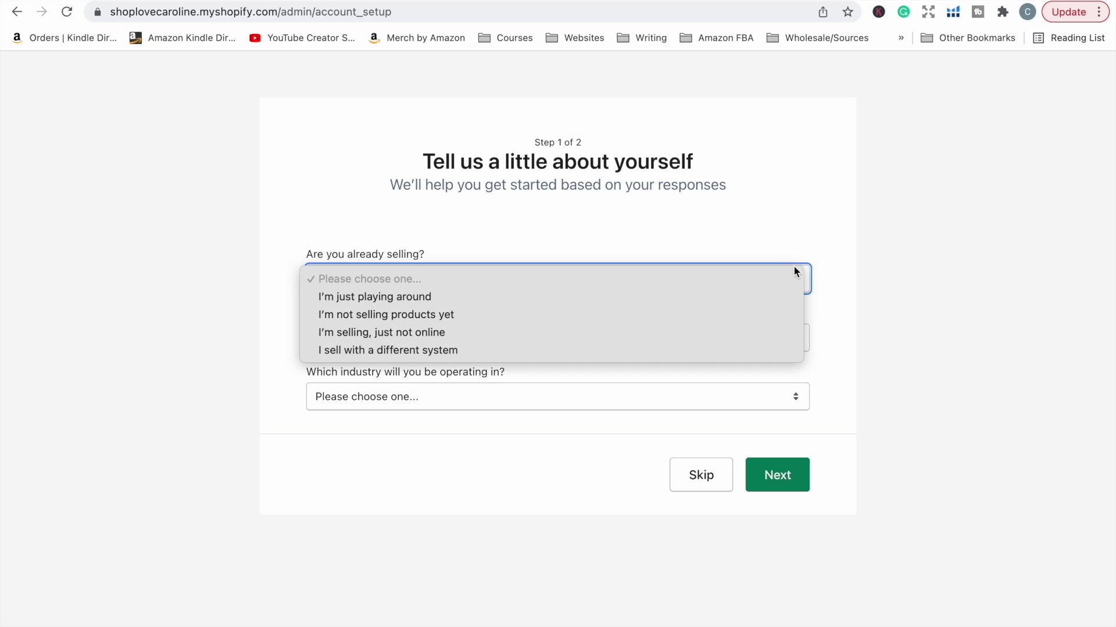
pyautogui.click(435, 316)
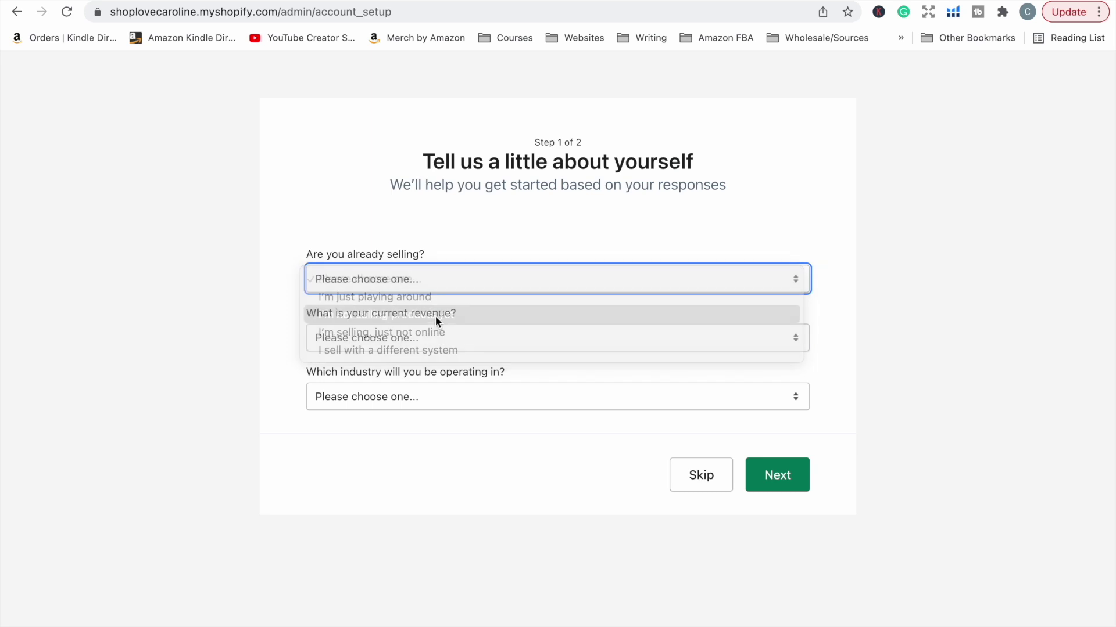
pyautogui.click(427, 337)
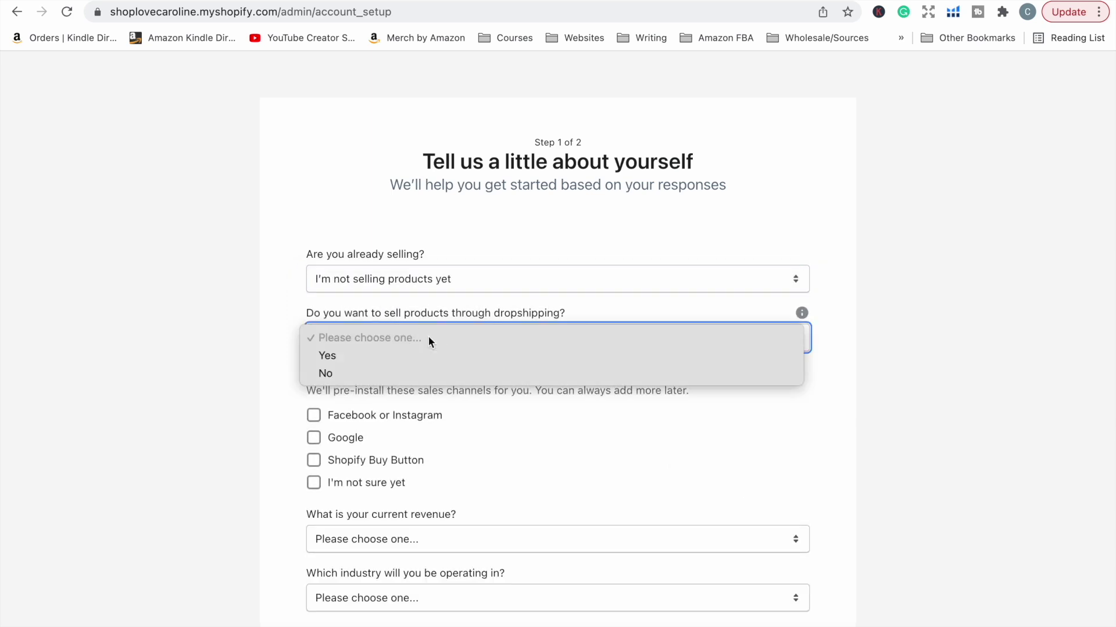
pyautogui.click(409, 373)
pyautogui.click(371, 338)
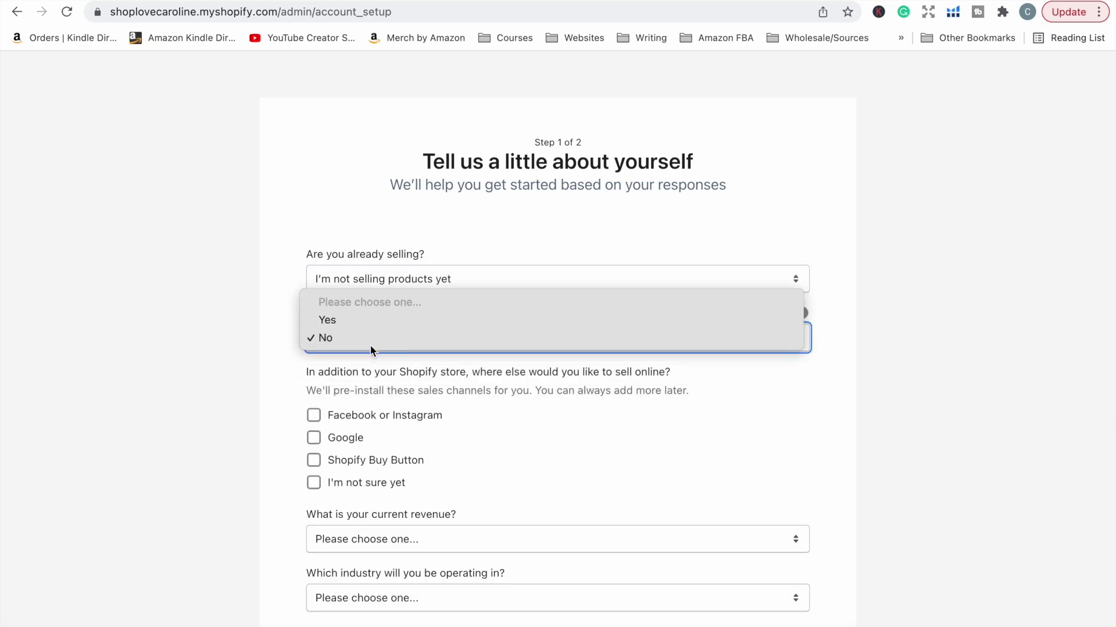
pyautogui.click(360, 318)
# Step: Mark other sales channels as not sure, revenue $0 AUD, and industry I haven't decided yet
pyautogui.scroll(-2, 458, 455)
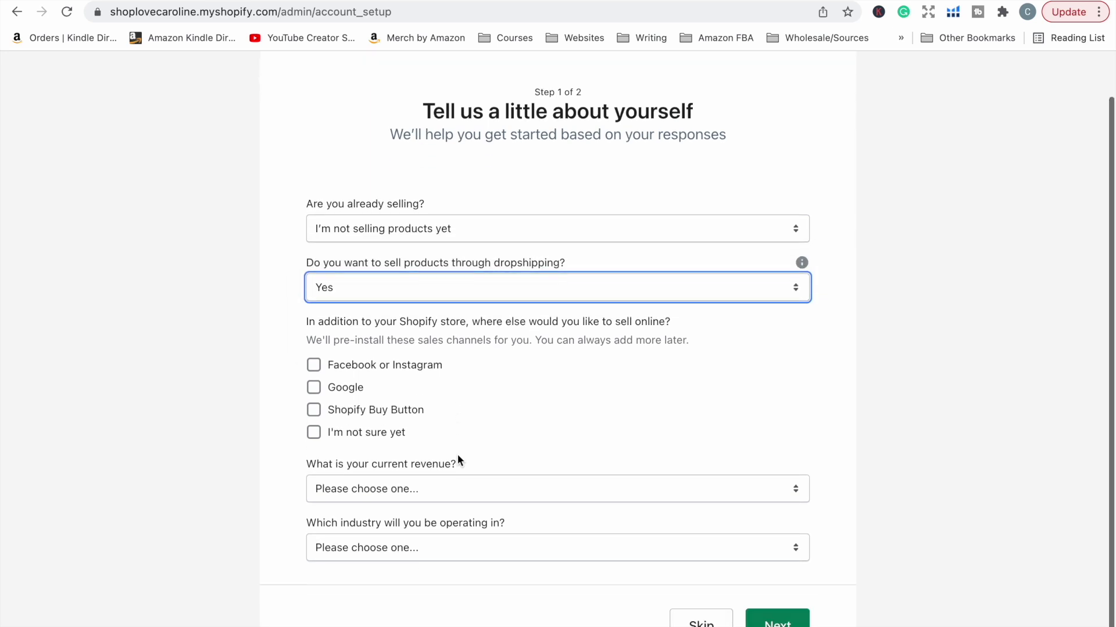
pyautogui.click(341, 437)
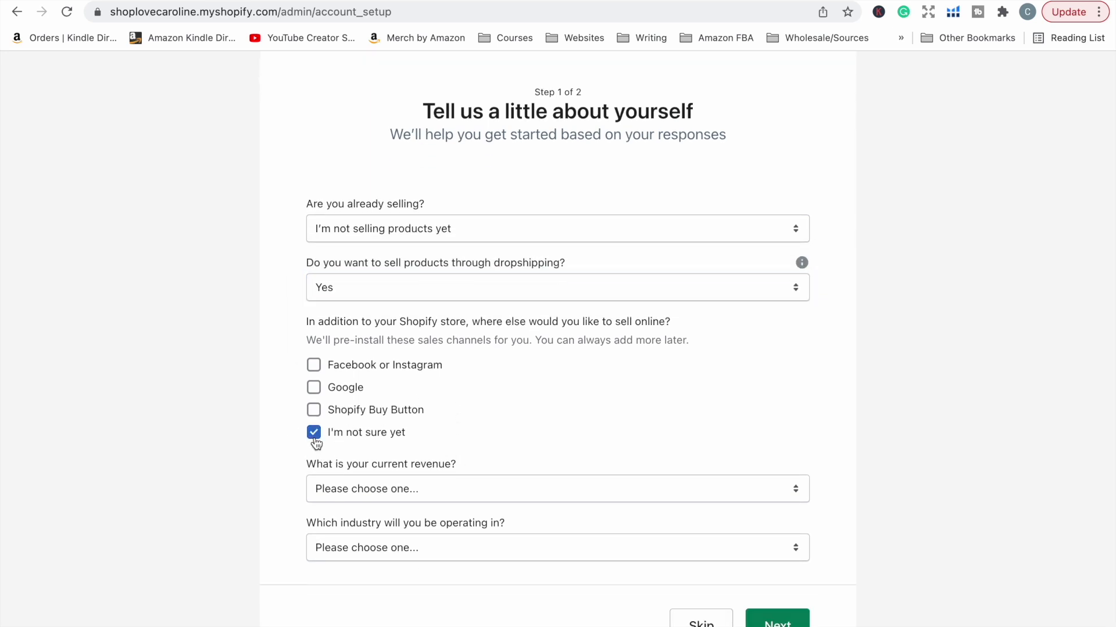
pyautogui.click(437, 495)
pyautogui.click(419, 506)
pyautogui.scroll(-1, 418, 507)
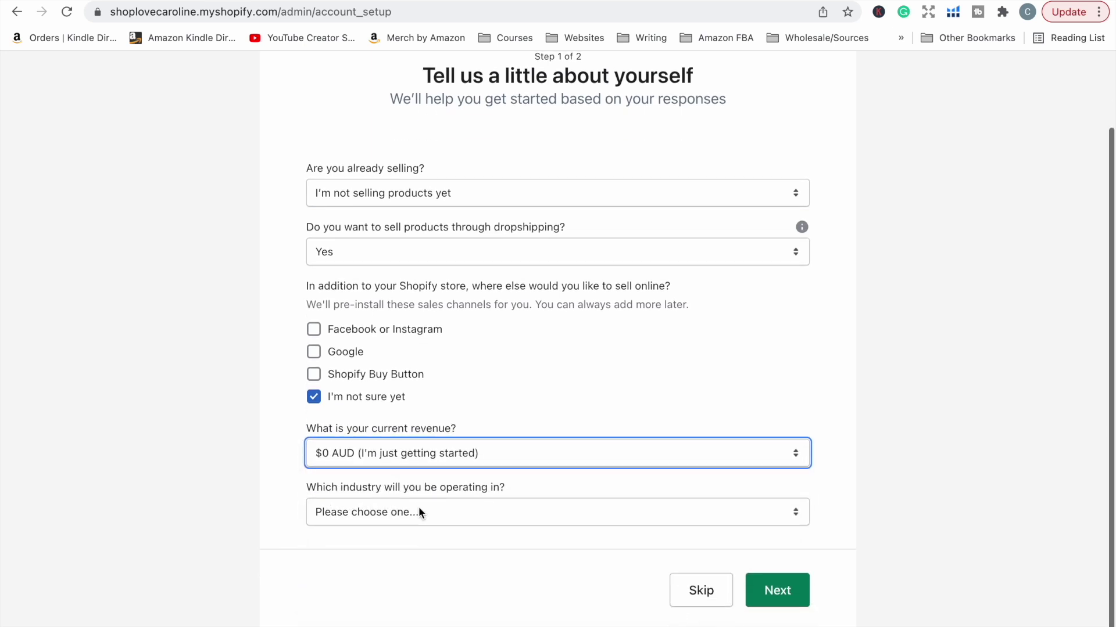
pyautogui.click(418, 506)
pyautogui.scroll(-5, 427, 583)
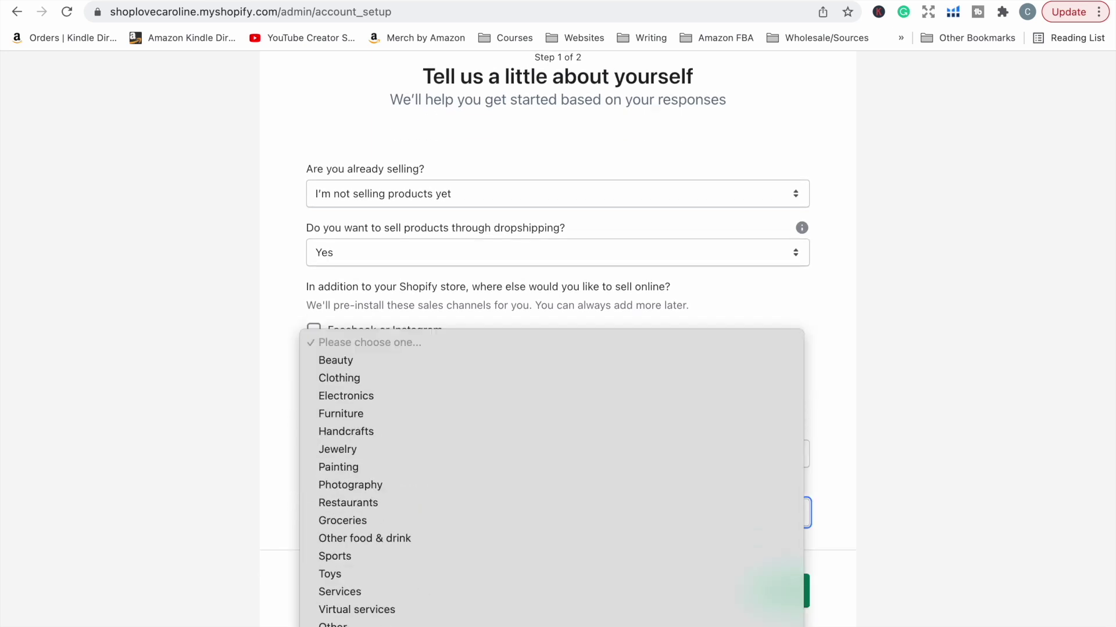
pyautogui.click(777, 590)
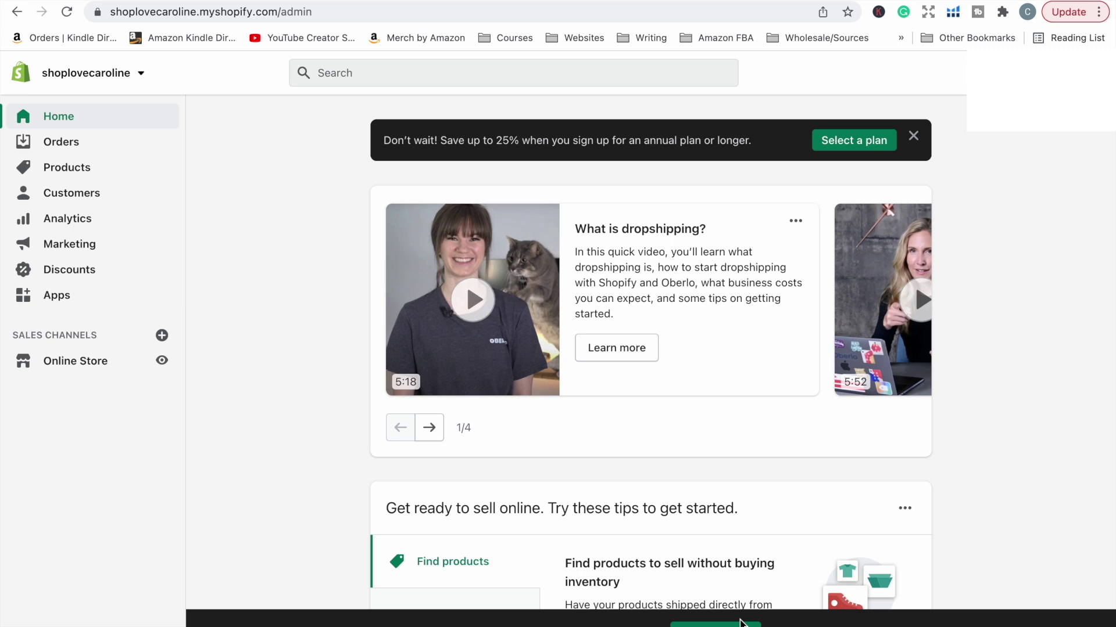
# Step: Go to plan selection from the annual-plan banner on the admin Home page
pyautogui.scroll(-4, 885, 493)
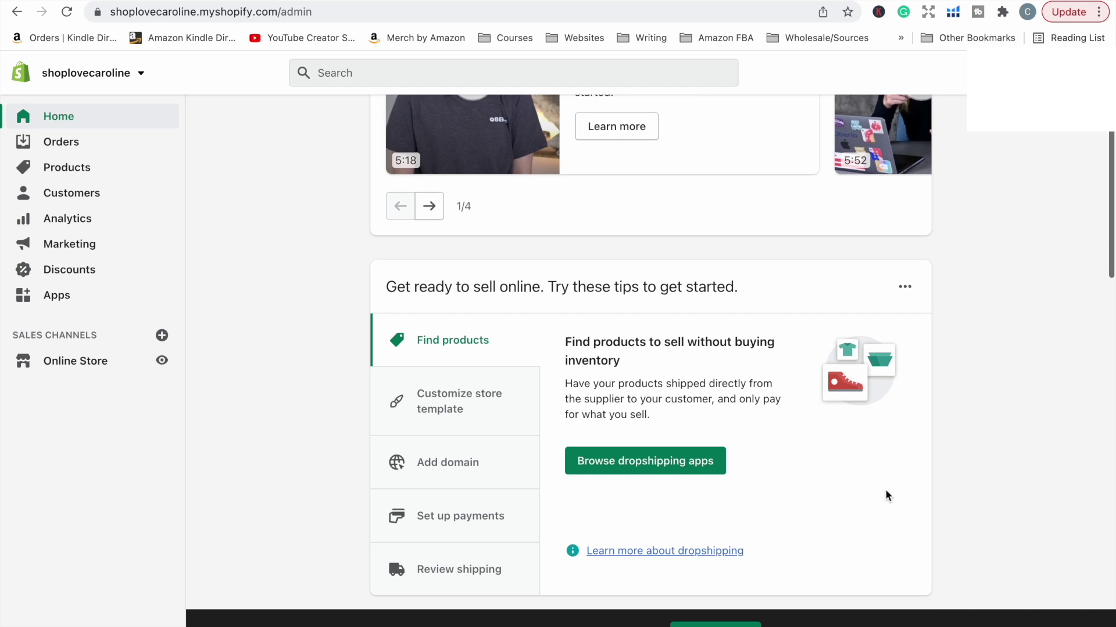
pyautogui.scroll(4, 884, 489)
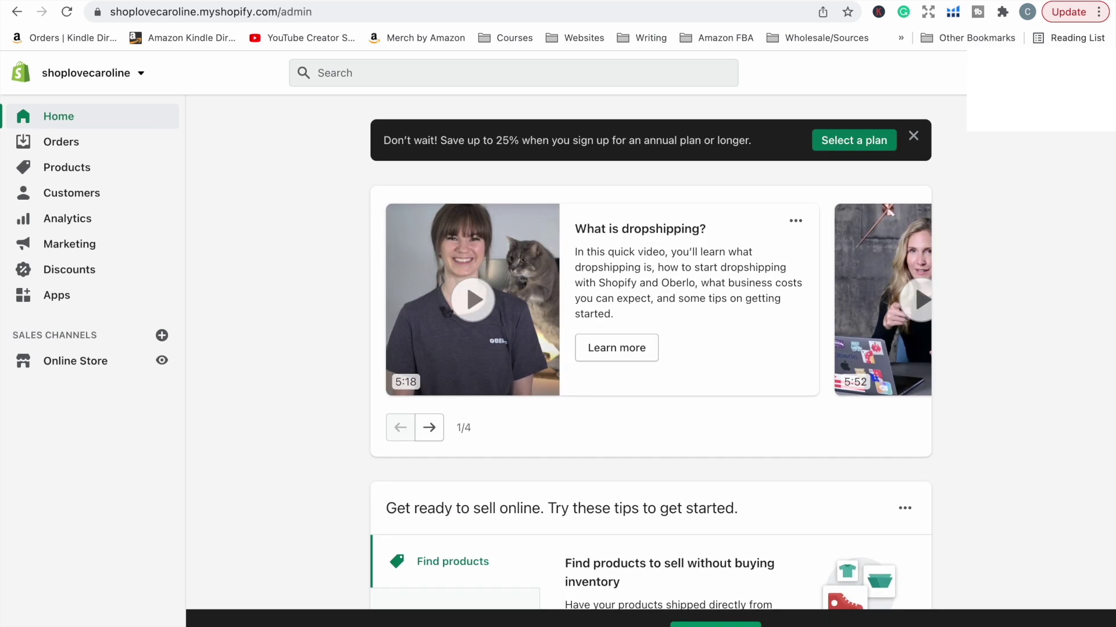
pyautogui.click(854, 140)
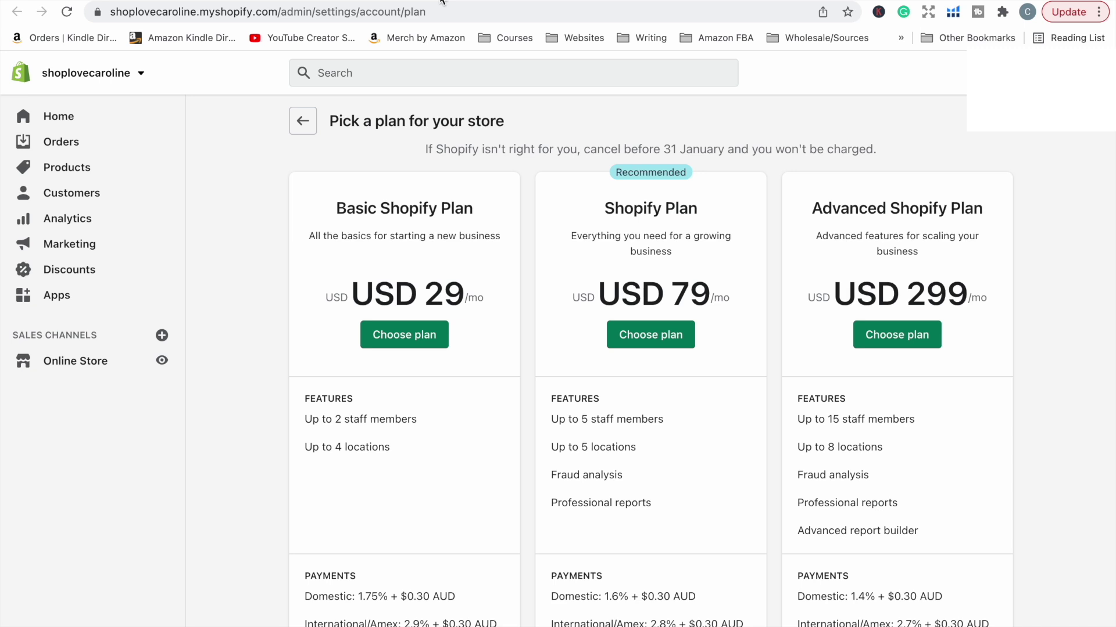
# Step: Scroll through the Basic, Shopify and Advanced plan feature comparison
pyautogui.scroll(-3, 437, 401)
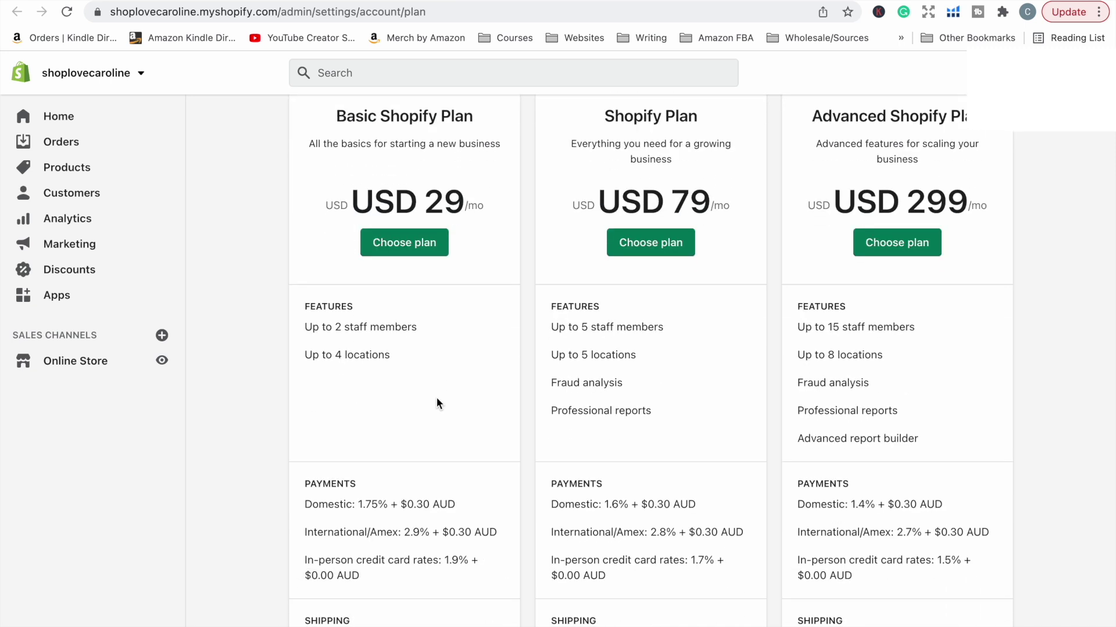
pyautogui.scroll(-2, 437, 402)
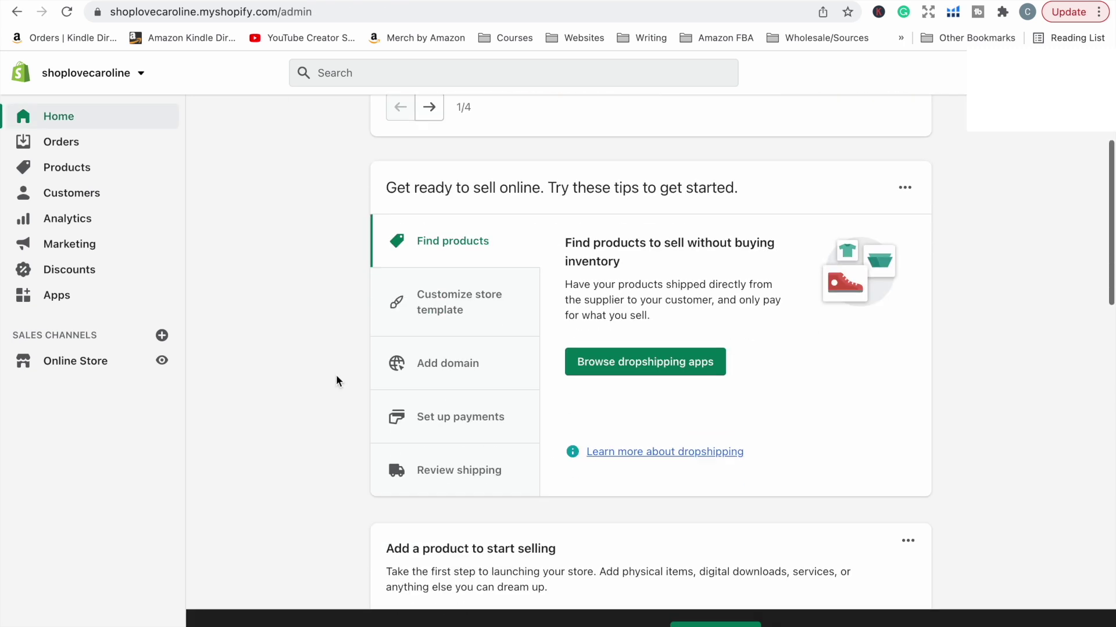
pyautogui.scroll(-1, 335, 375)
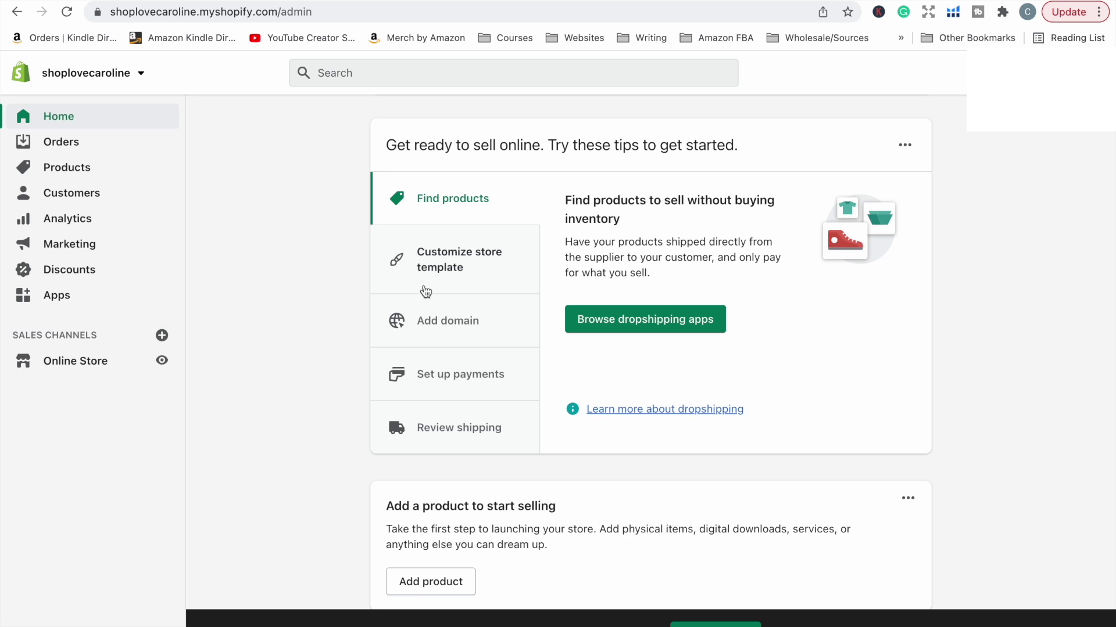
pyautogui.click(443, 320)
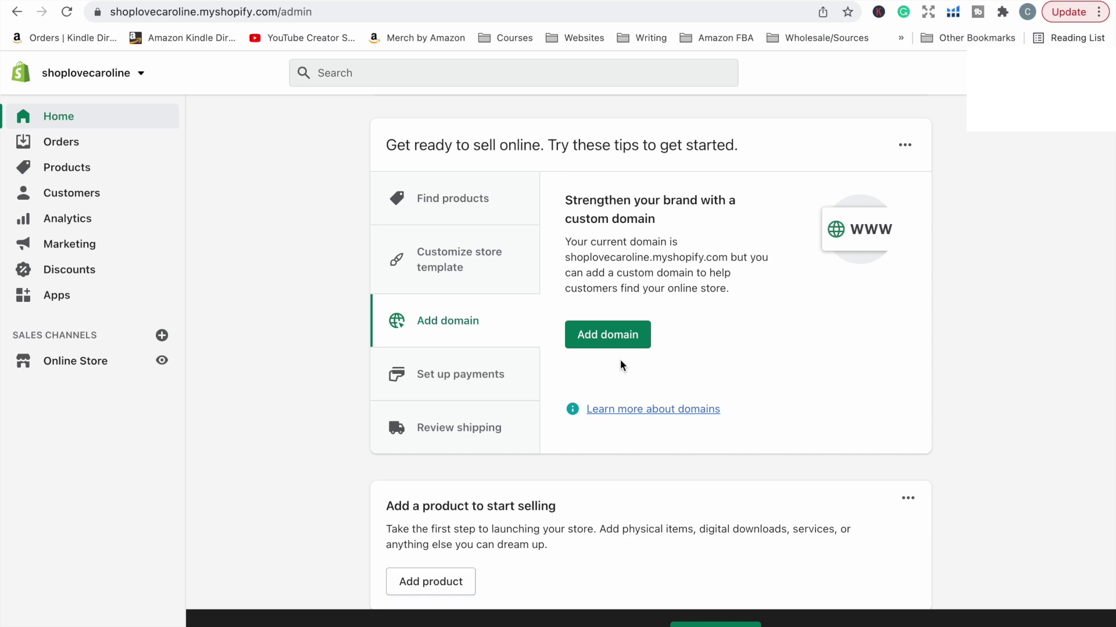
pyautogui.click(609, 336)
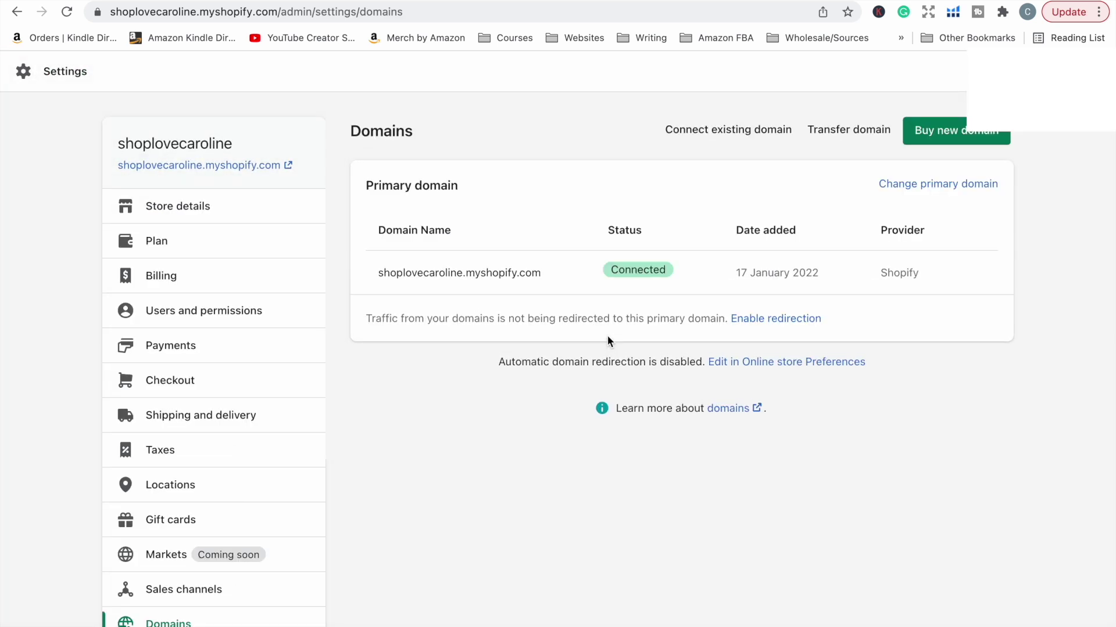
pyautogui.click(699, 130)
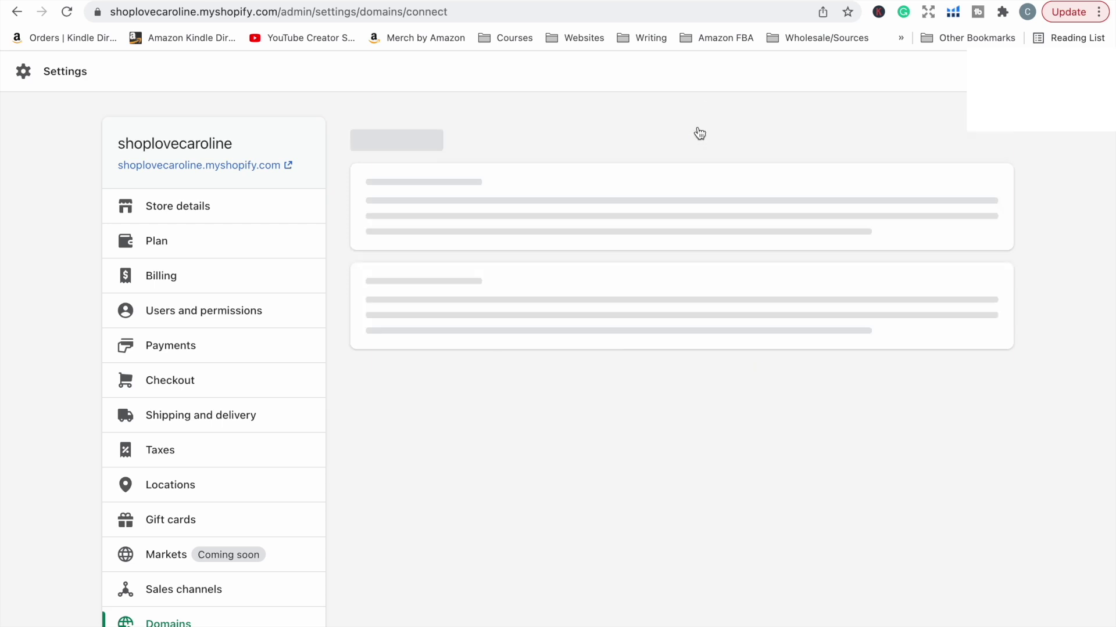
pyautogui.click(575, 233)
pyautogui.write('https://')
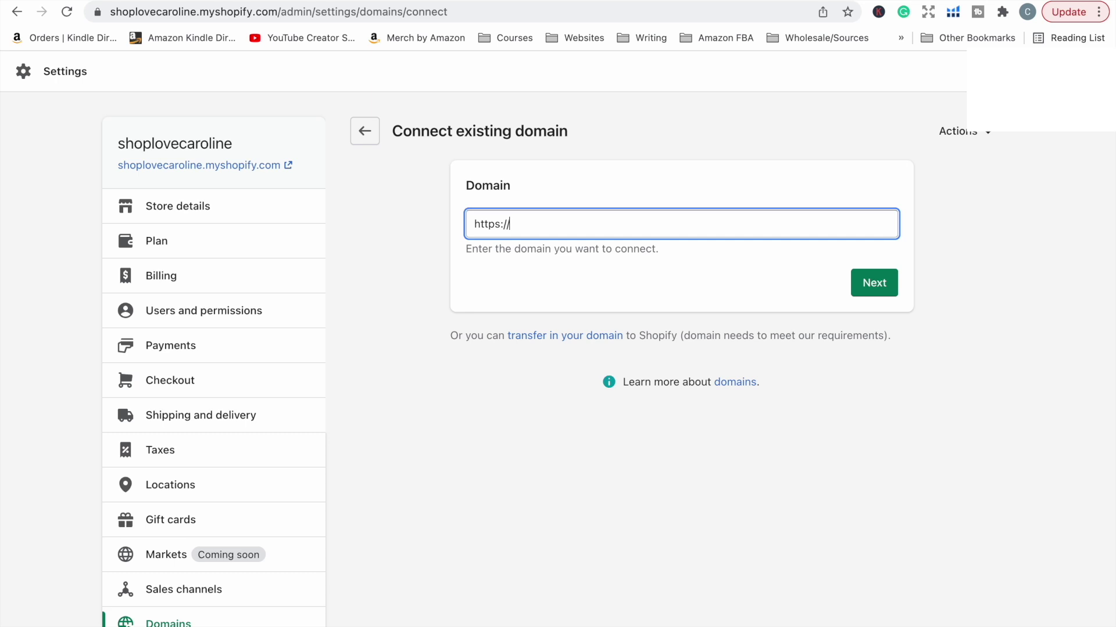
pyautogui.write('shoplovecaroline.com')
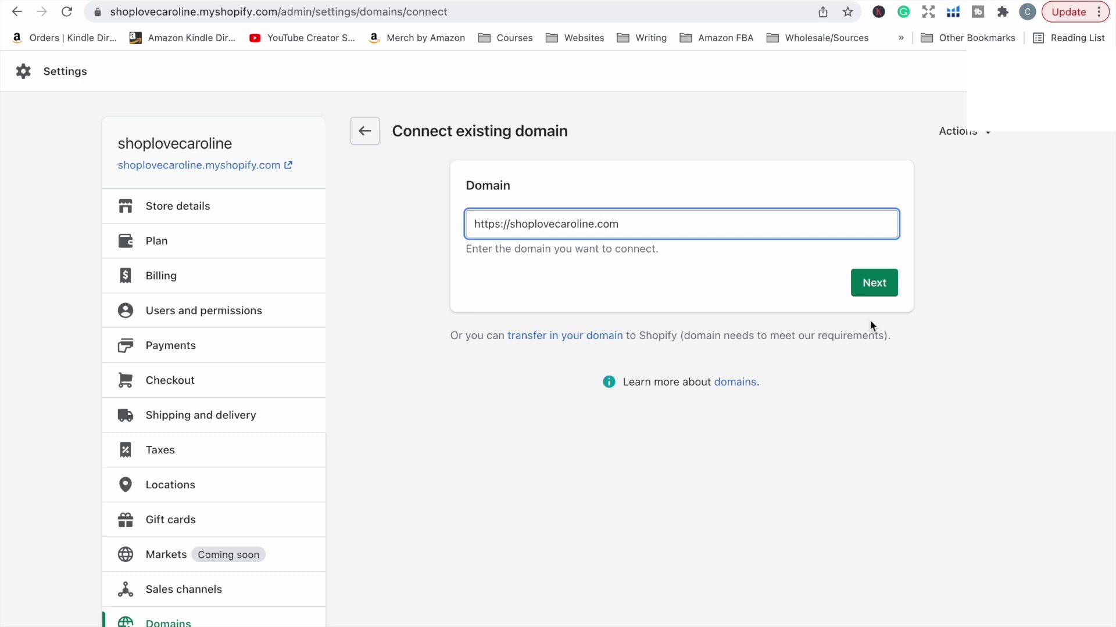
pyautogui.click(884, 294)
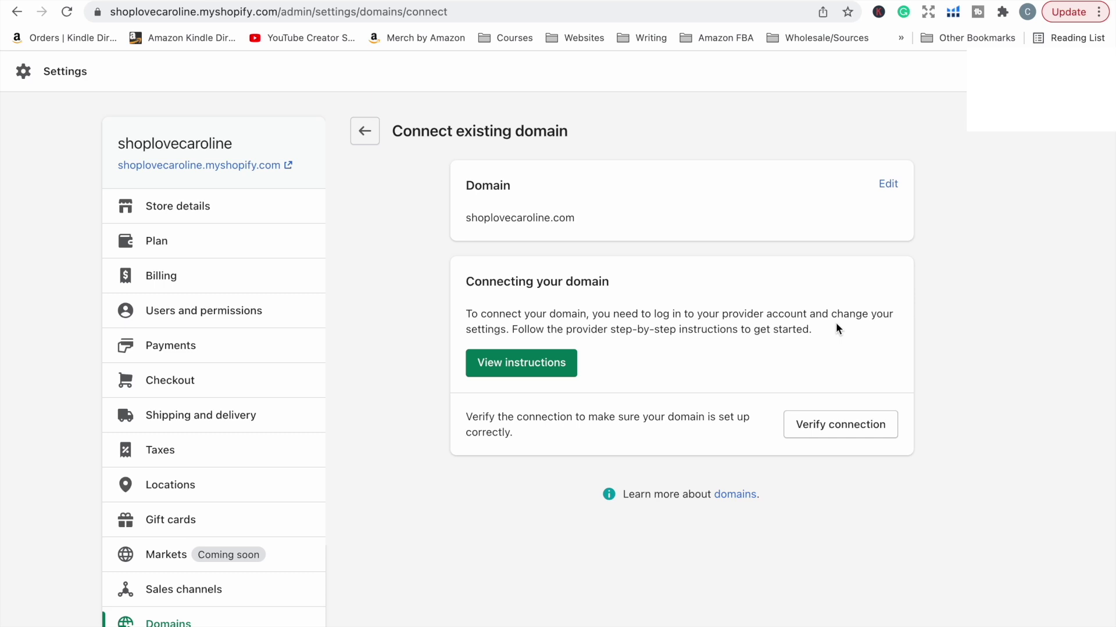
# Step: Open the provider's connection instructions, scroll to Step 1's DNS records, and switch browser tabs
pyautogui.click(549, 373)
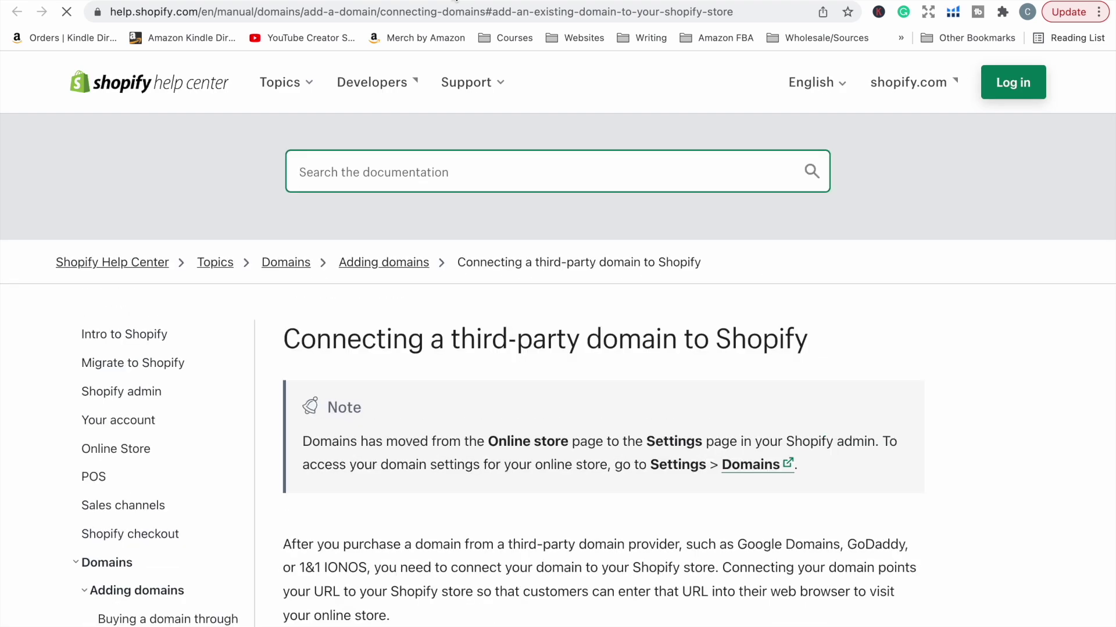
pyautogui.scroll(-5, 488, 282)
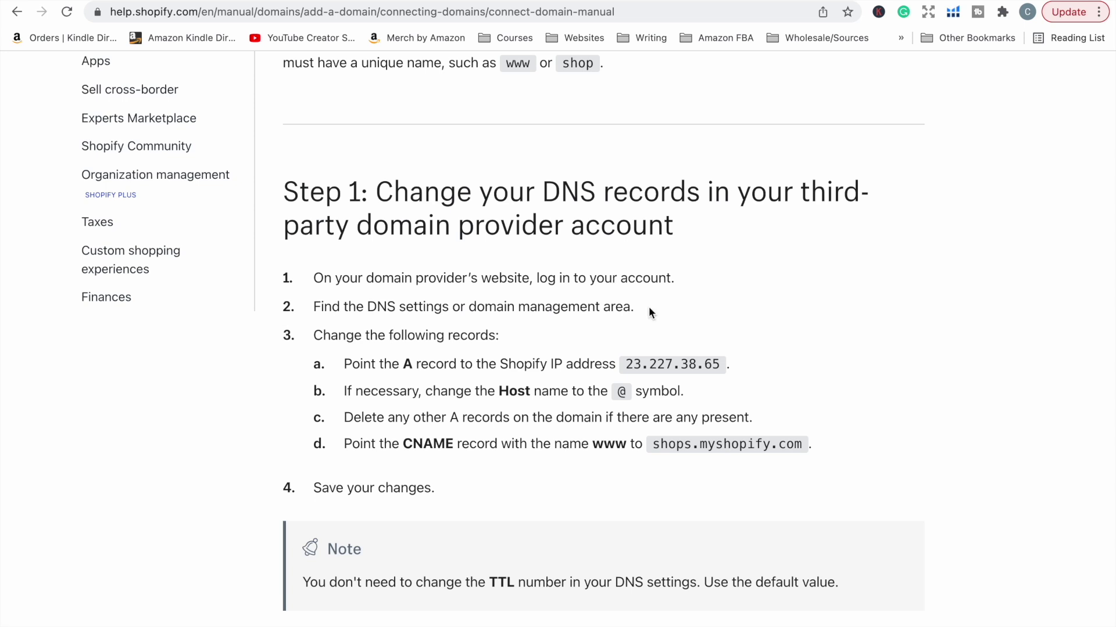
pyautogui.click(90, 39)
# Step: Select the IP 23.227.38.65 and inspect Namecheap's host records and DNS Template list
pyautogui.moveTo(724, 365); pyautogui.dragTo(627, 366)
pyautogui.hotkey('ctrl', 'Tab')
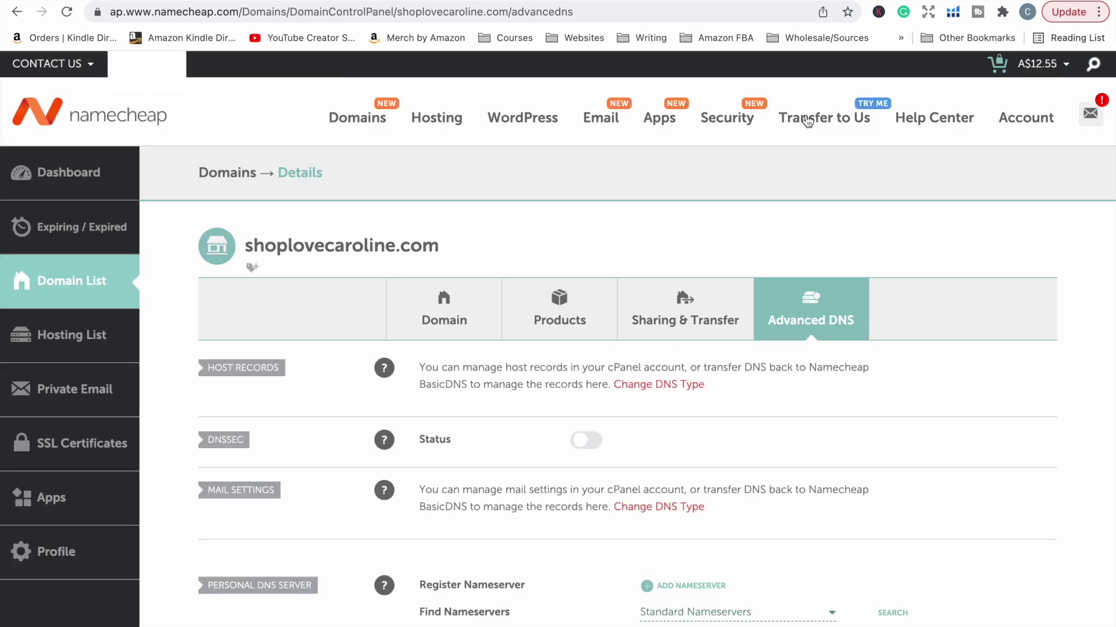
pyautogui.scroll(-2, 833, 447)
pyautogui.click(612, 196)
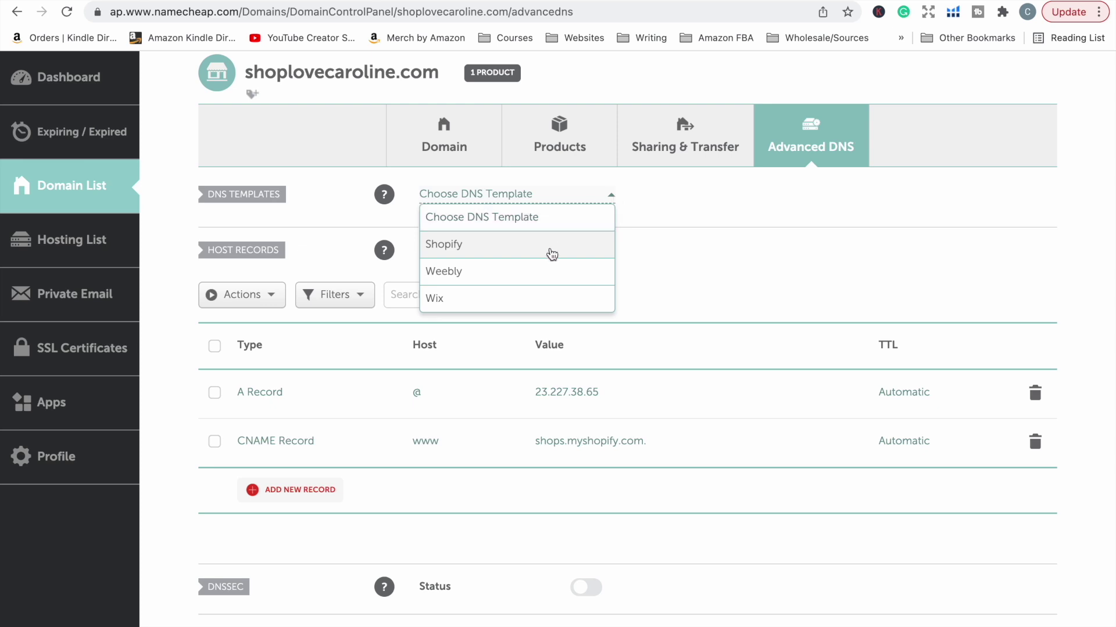
pyautogui.click(610, 195)
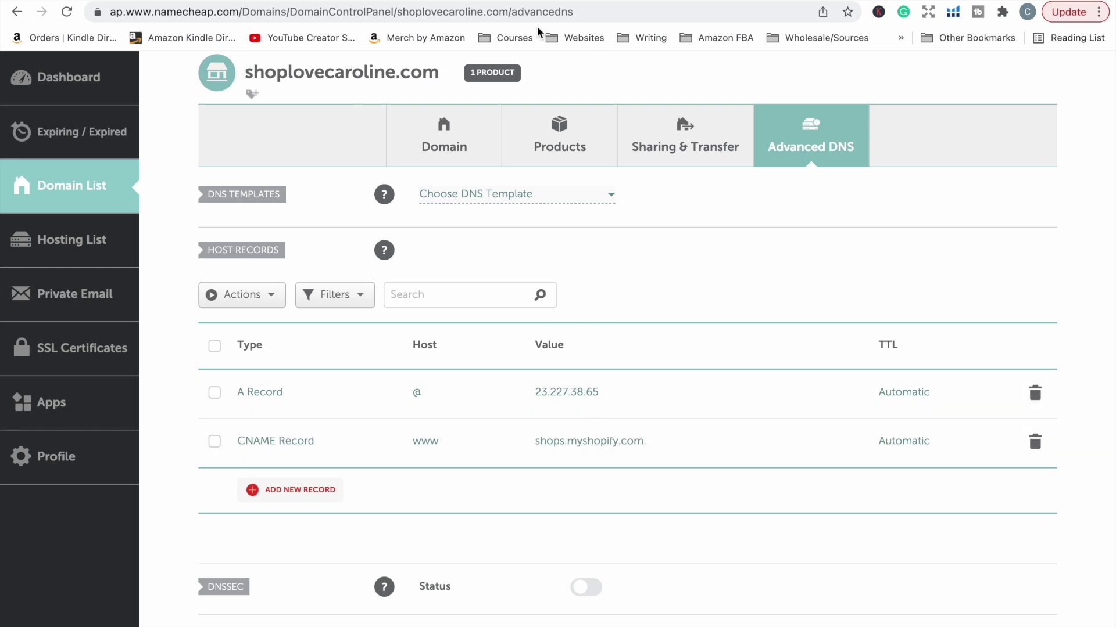
# Step: Compare the A record 23.227.38.65 and www CNAME shops.myshopify.com against the help article
pyautogui.click(384, 1)
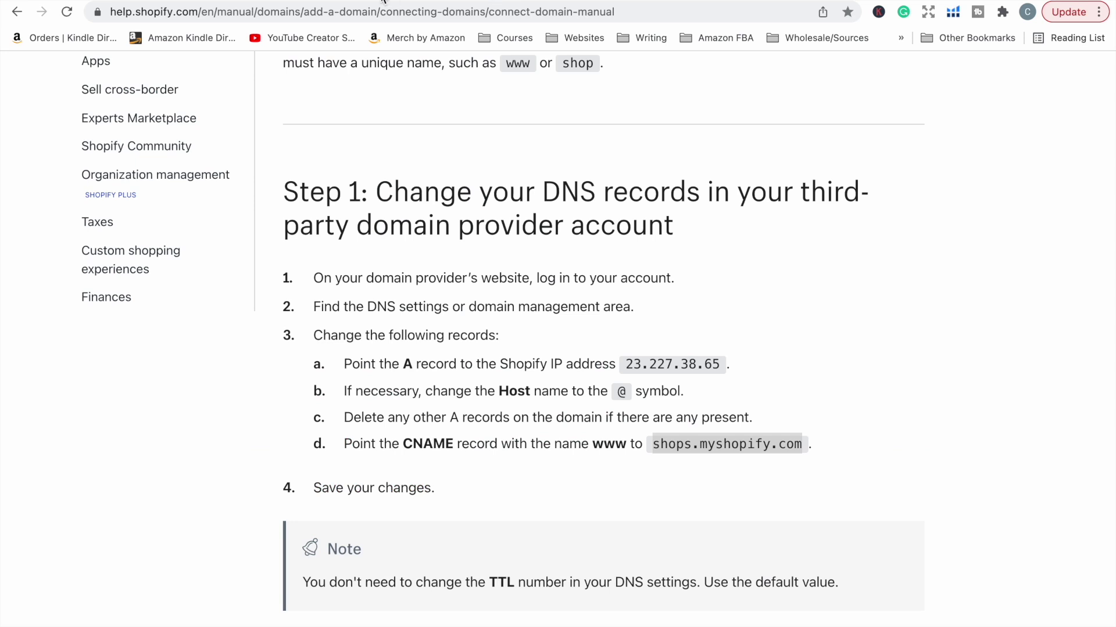
pyautogui.click(196, 1)
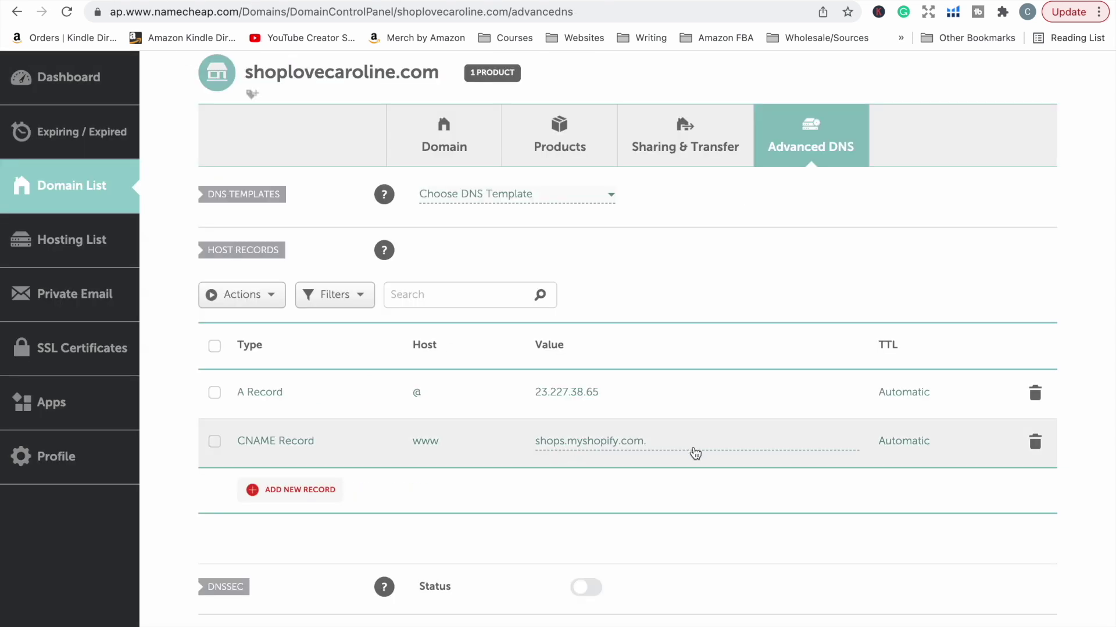
pyautogui.scroll(-1, 693, 452)
pyautogui.scroll(1, 692, 447)
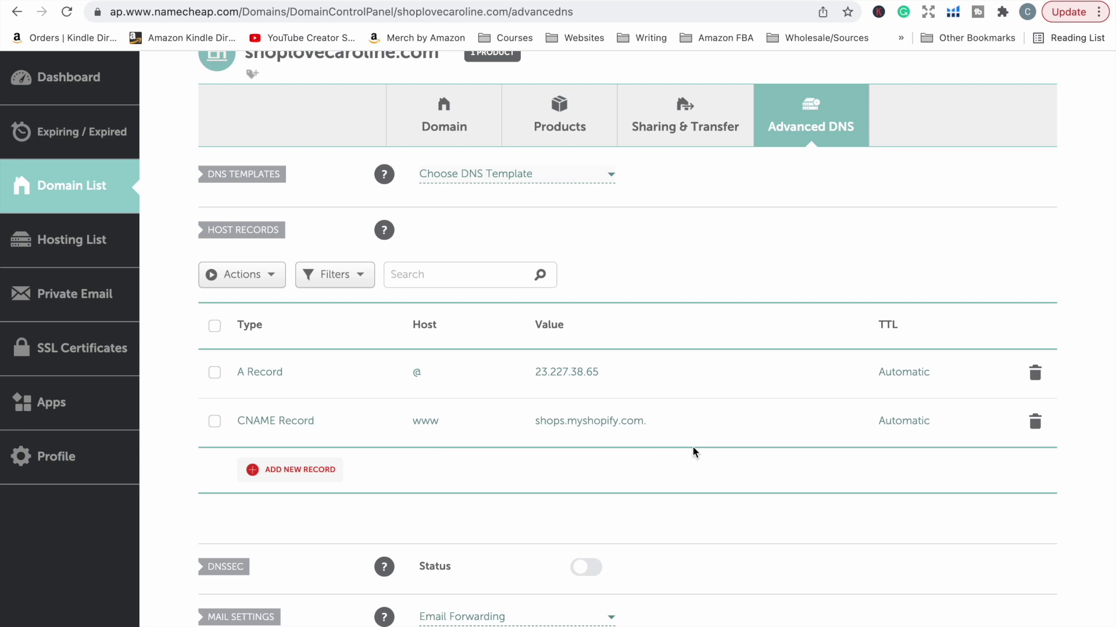
pyautogui.click(582, 179)
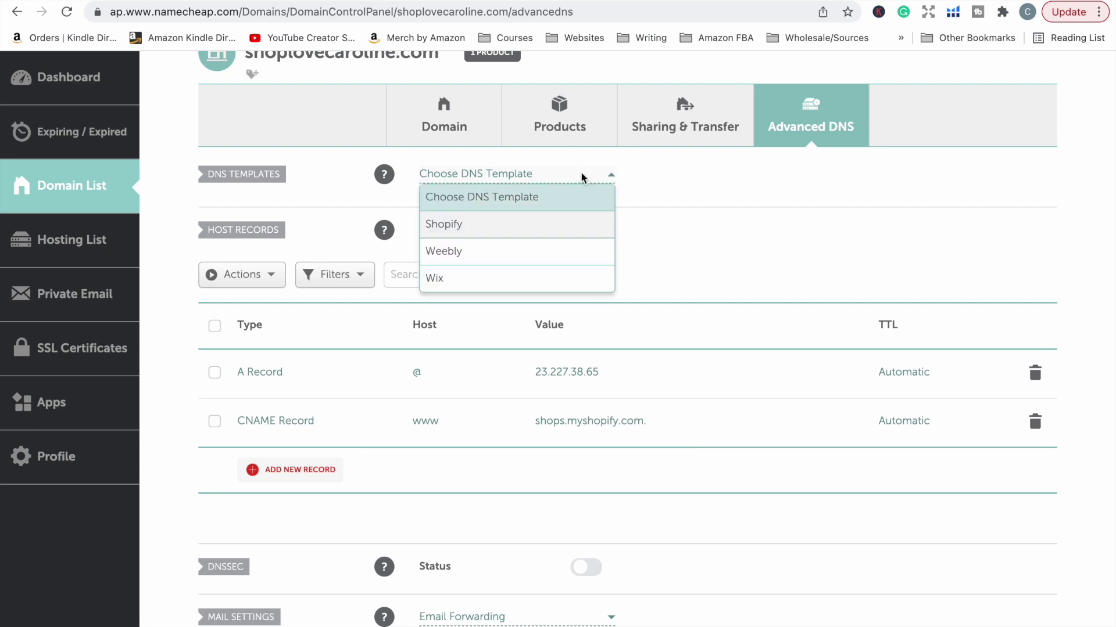
pyautogui.click(667, 195)
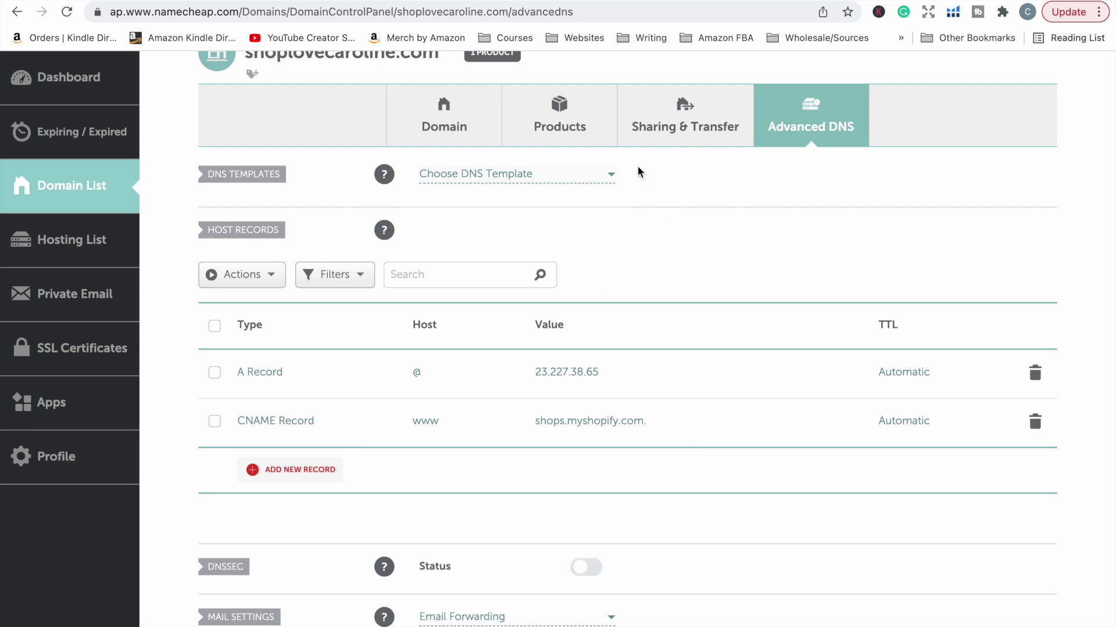
# Step: Verify the shoplovecaroline.com connection from Shopify's Connect existing domain page
pyautogui.hotkey('ctrl', 'Tab')
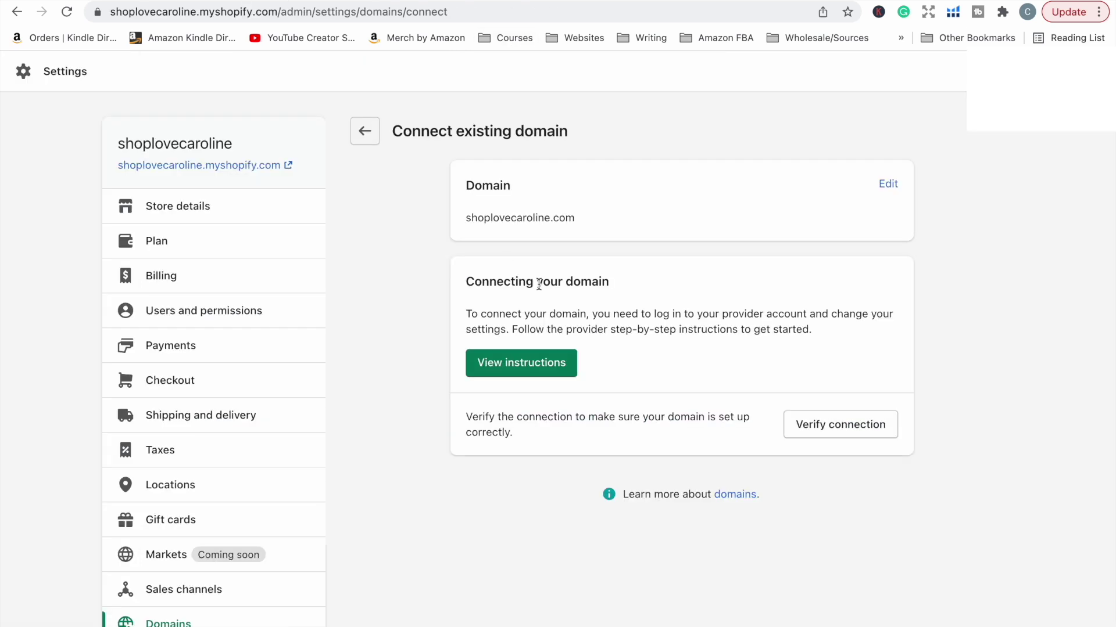
pyautogui.click(849, 433)
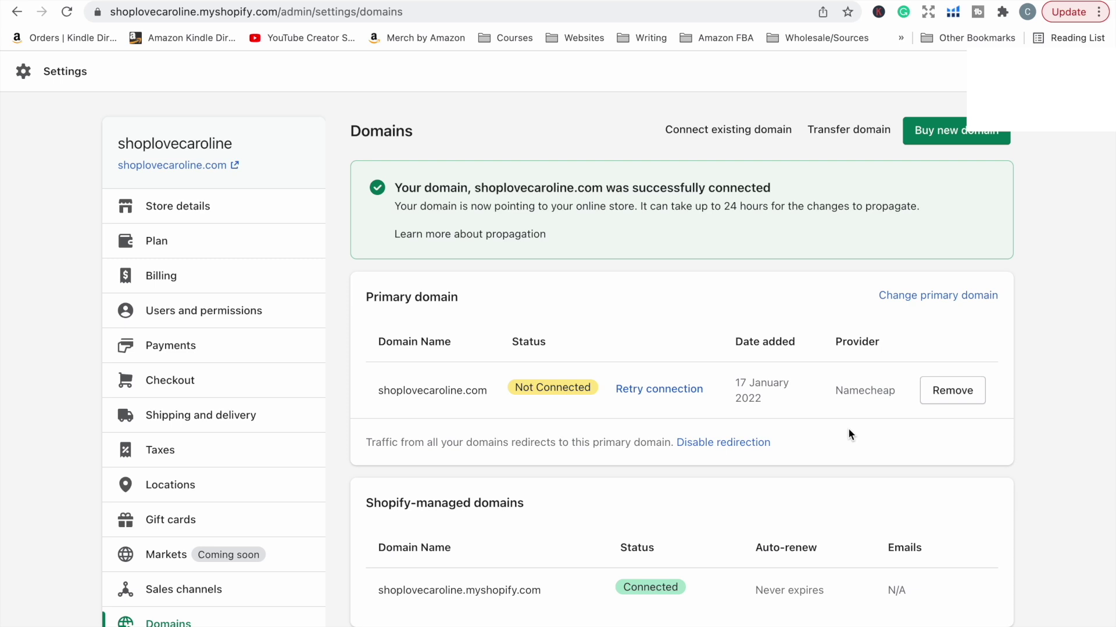
pyautogui.press('Tab')
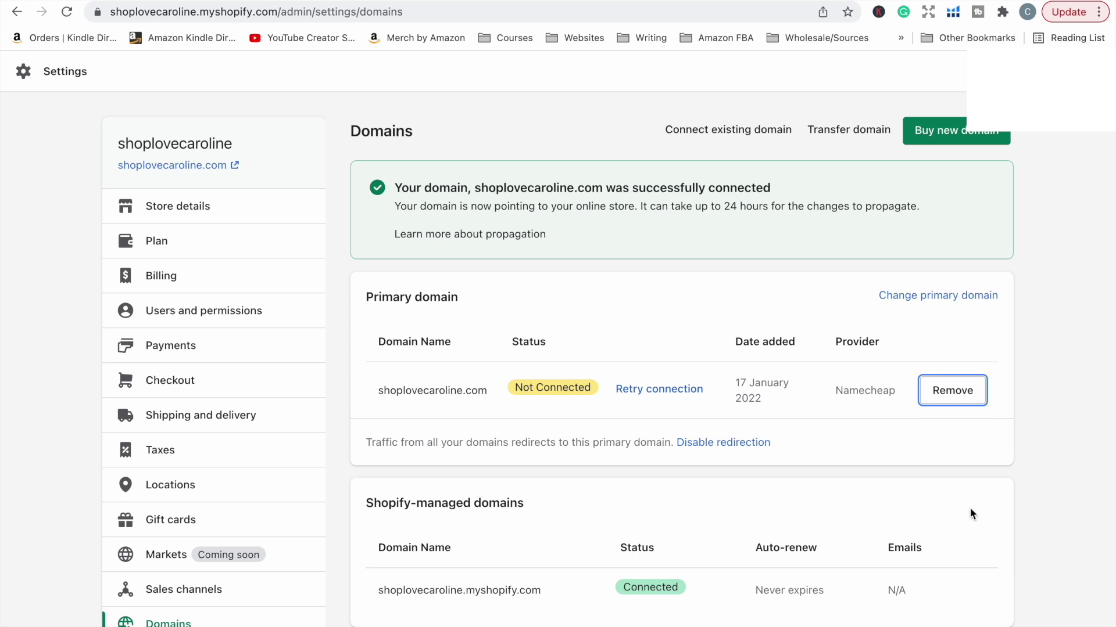
# Step: Retry and re-verify shoplovecaroline.com until it reads Connected, then return to Domains settings
pyautogui.click(672, 401)
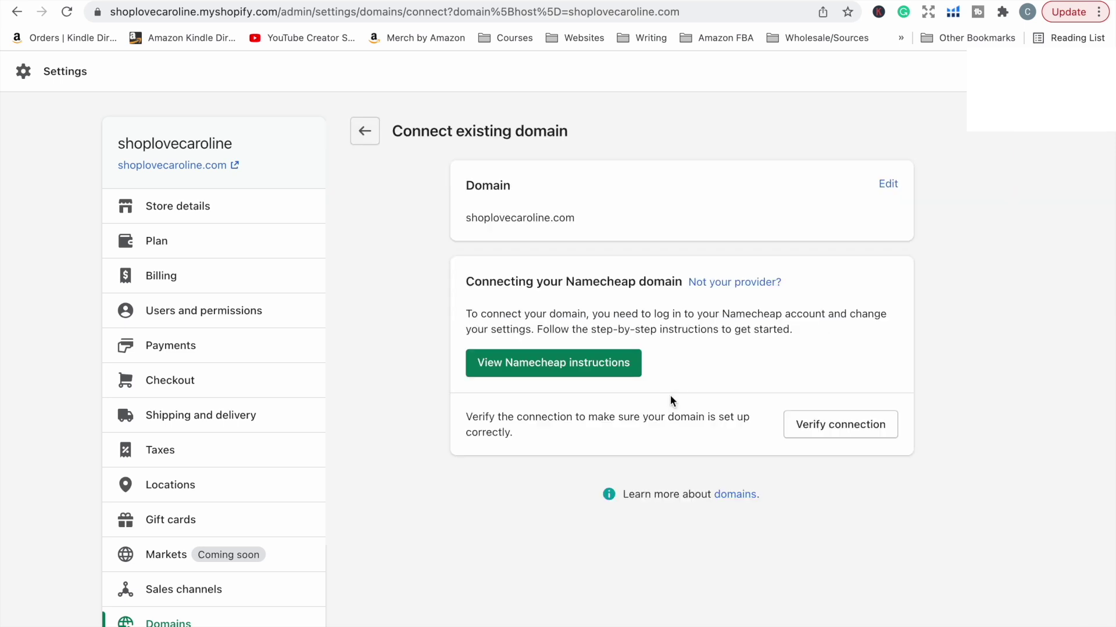
pyautogui.click(825, 425)
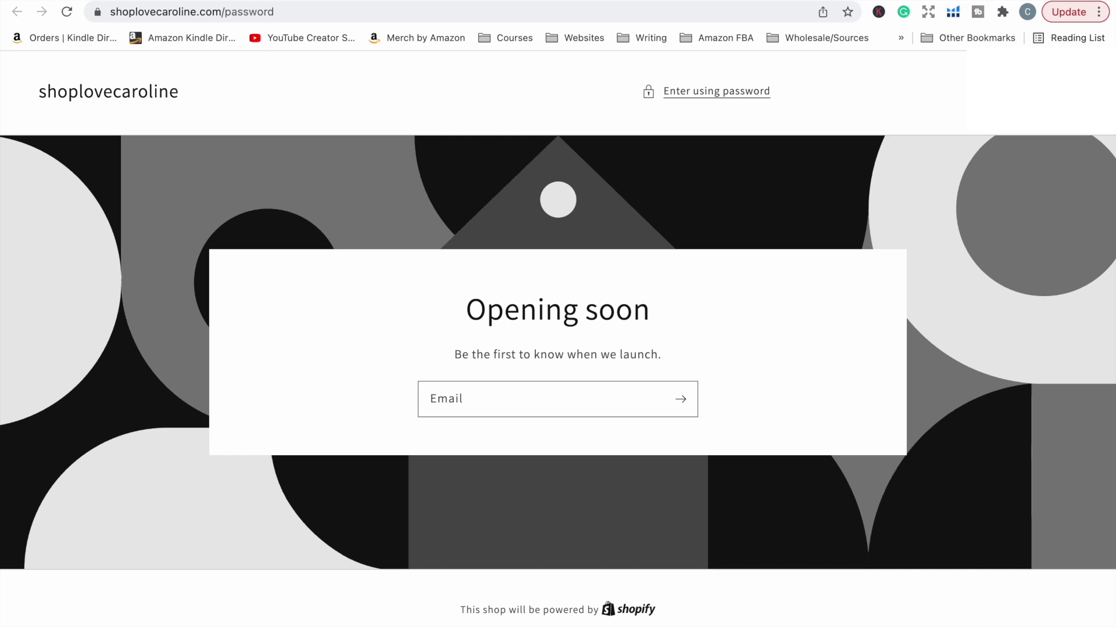
pyautogui.click(256, 0)
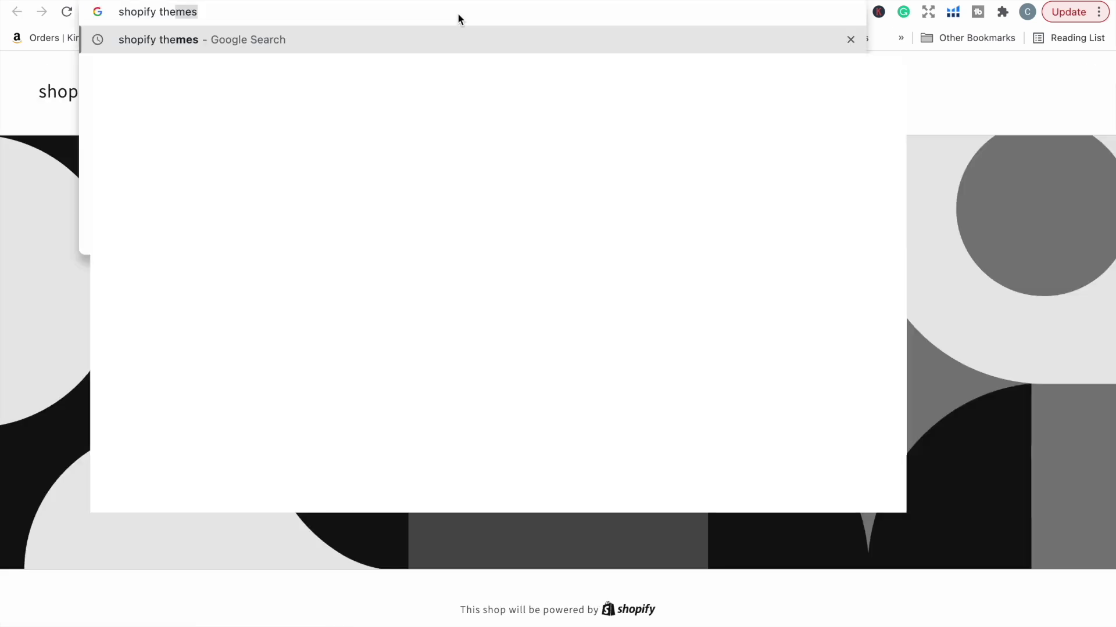
# Step: Search Google for 'shopify themes' and open the themes.shopify.com Theme Store result
pyautogui.press('Return')
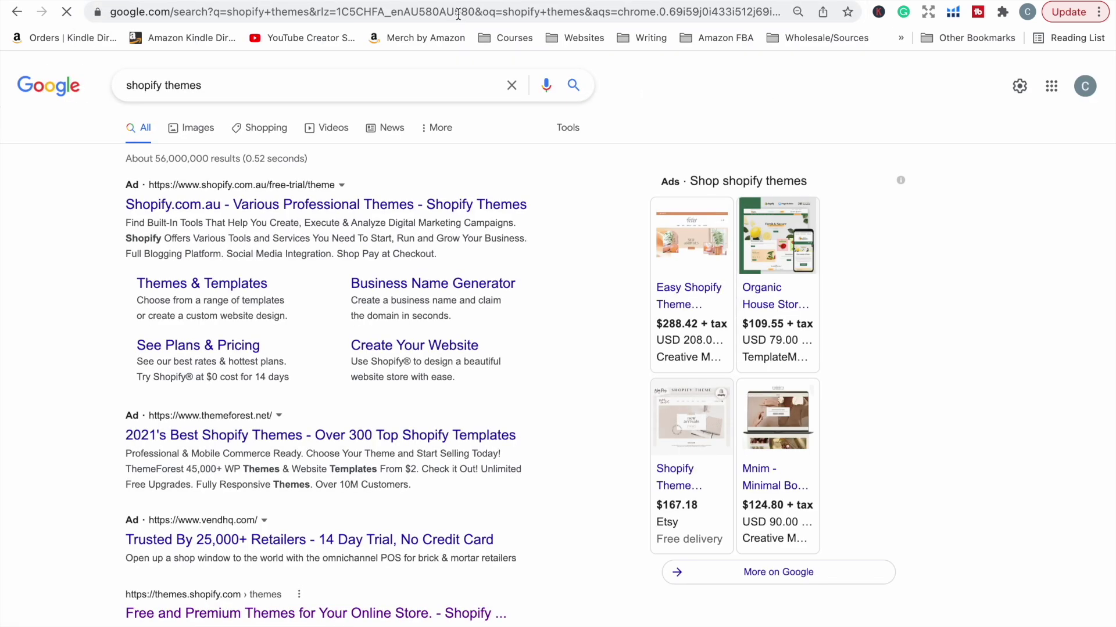
pyautogui.scroll(-3, 279, 379)
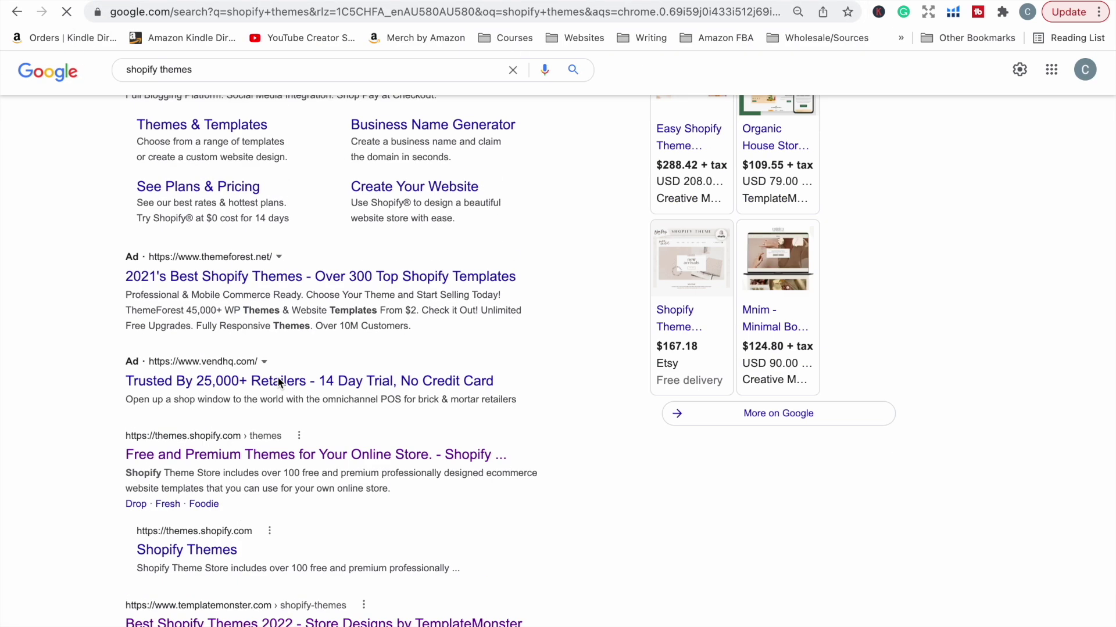
pyautogui.click(283, 458)
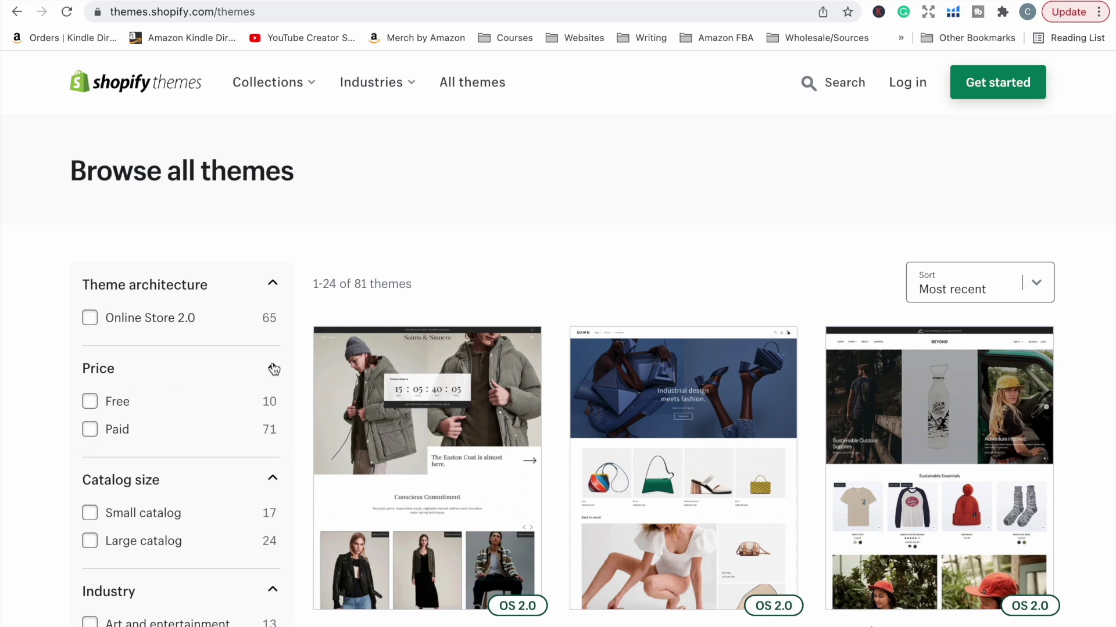
pyautogui.scroll(-3, 304, 394)
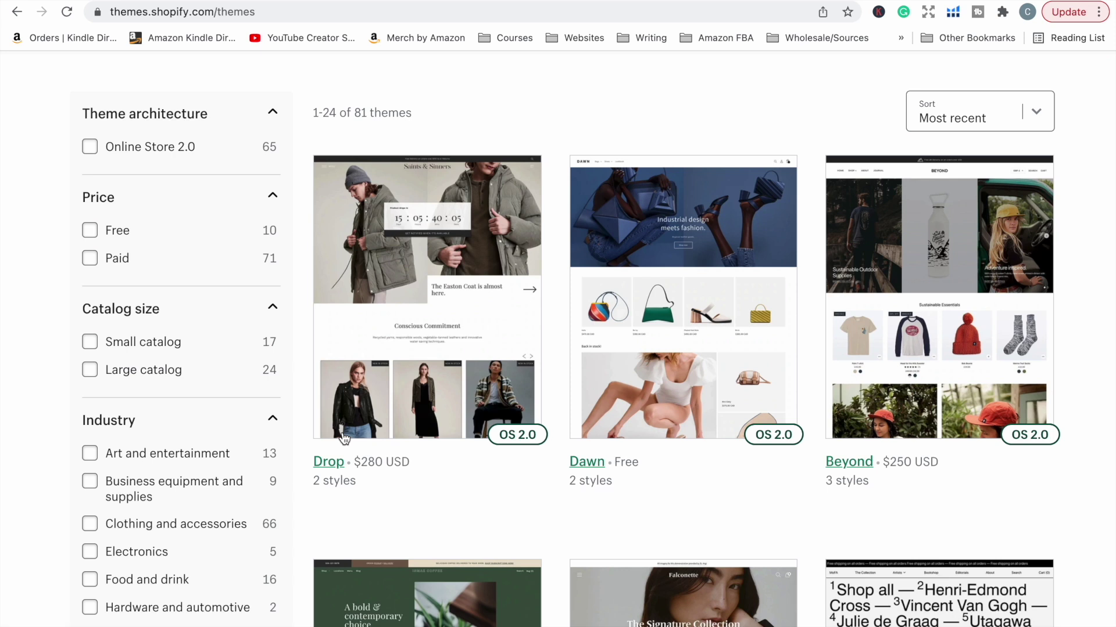
pyautogui.scroll(-3, 578, 444)
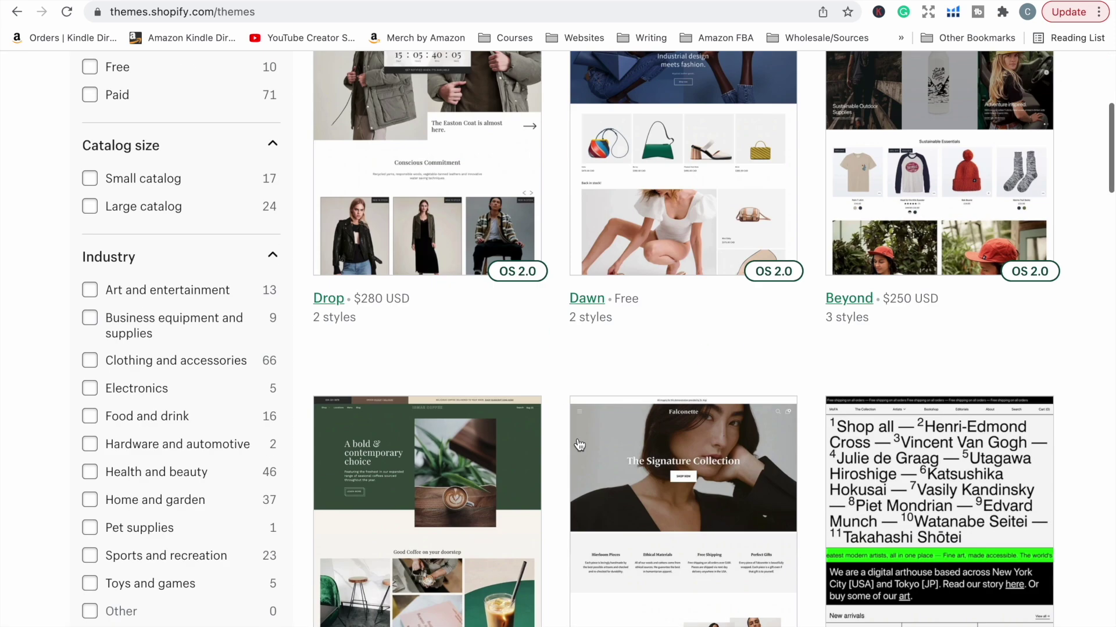
pyautogui.scroll(-8, 579, 444)
pyautogui.scroll(15, 581, 430)
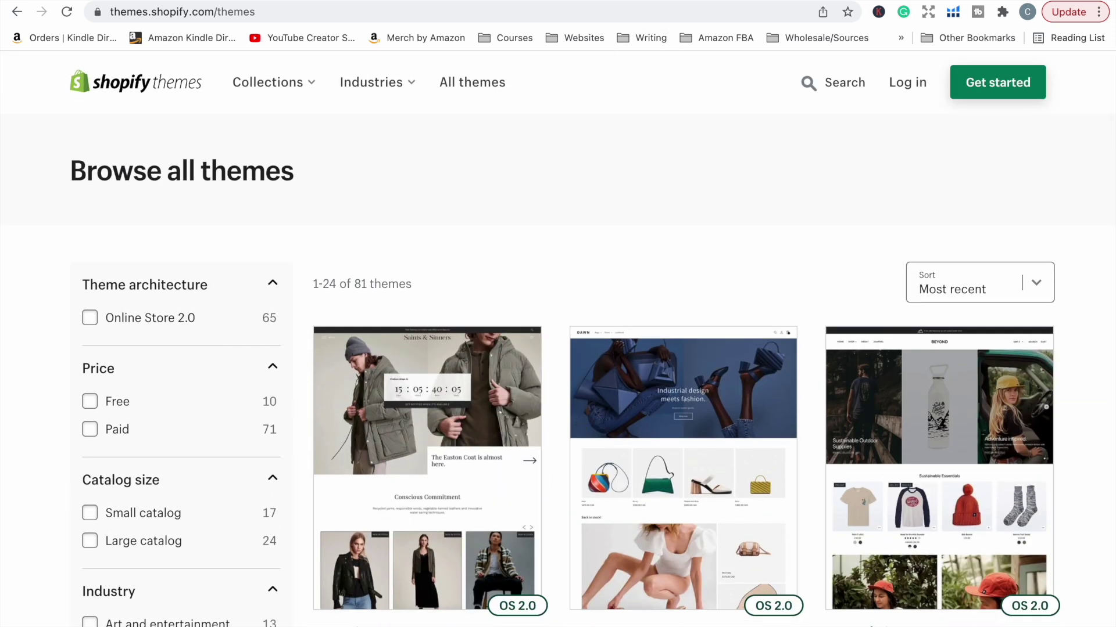
# Step: Open ThemeForest and search it for 'shopify theme'
pyautogui.click(406, 424)
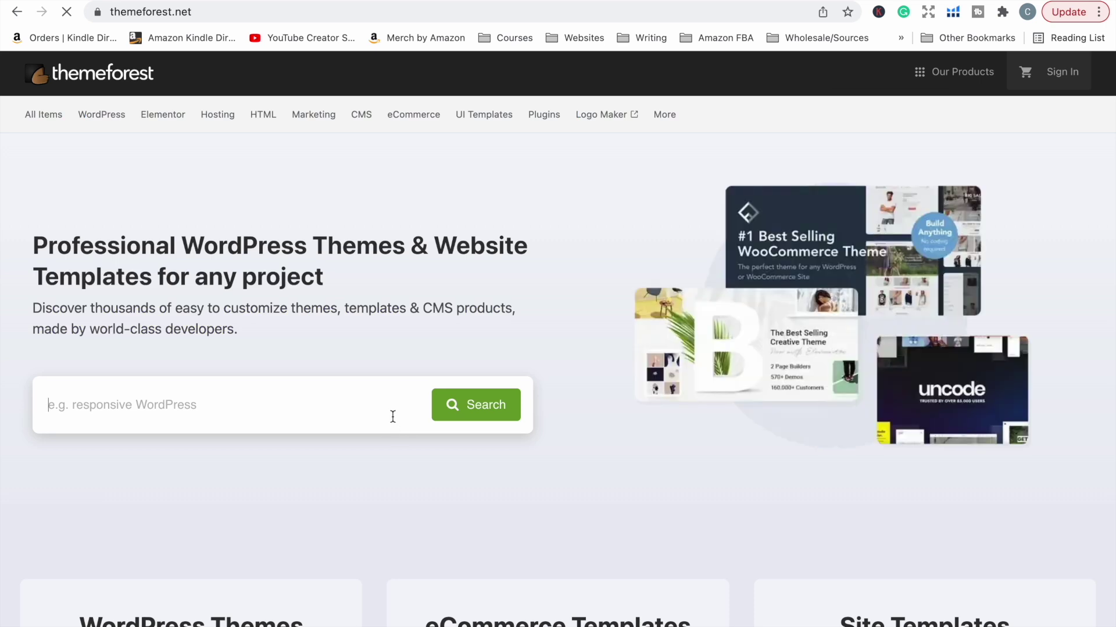
pyautogui.click(391, 416)
pyautogui.write('shopify theme')
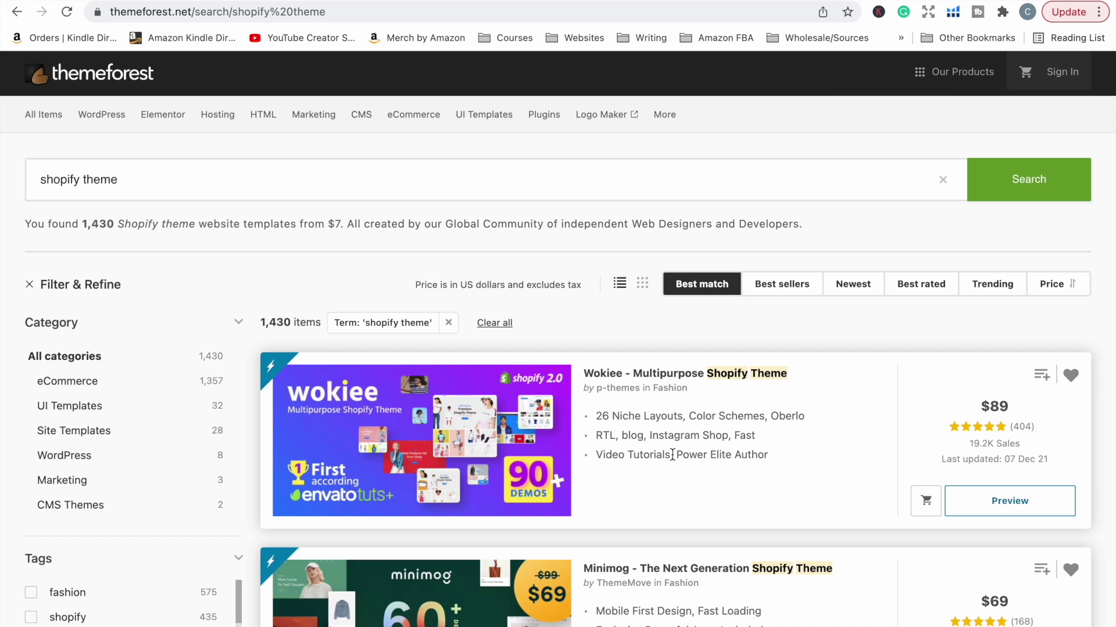
# Step: Browse the 1,430 ThemeForest results, then head to Creative Market in a new tab
pyautogui.scroll(-3, 974, 372)
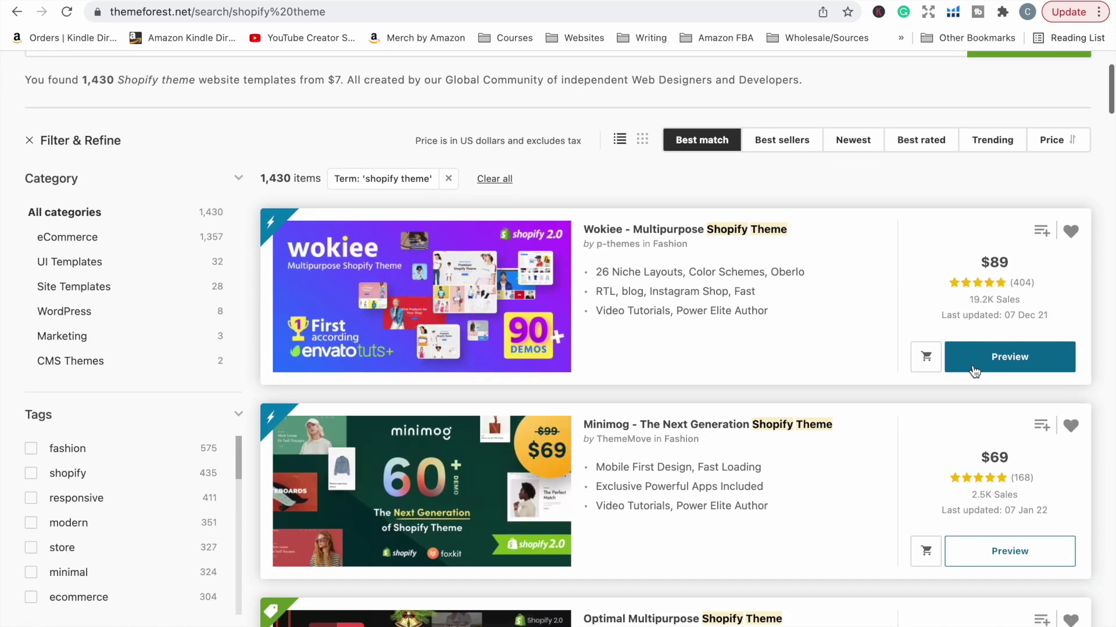
pyautogui.scroll(-2, 943, 358)
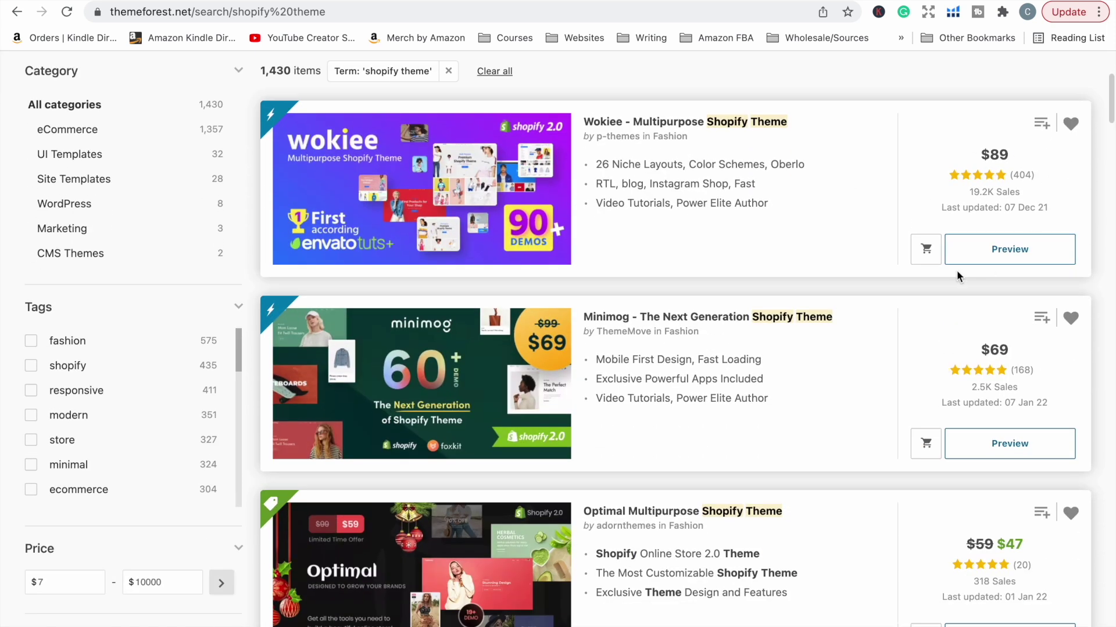
pyautogui.scroll(-2, 1024, 420)
pyautogui.scroll(4, 1023, 421)
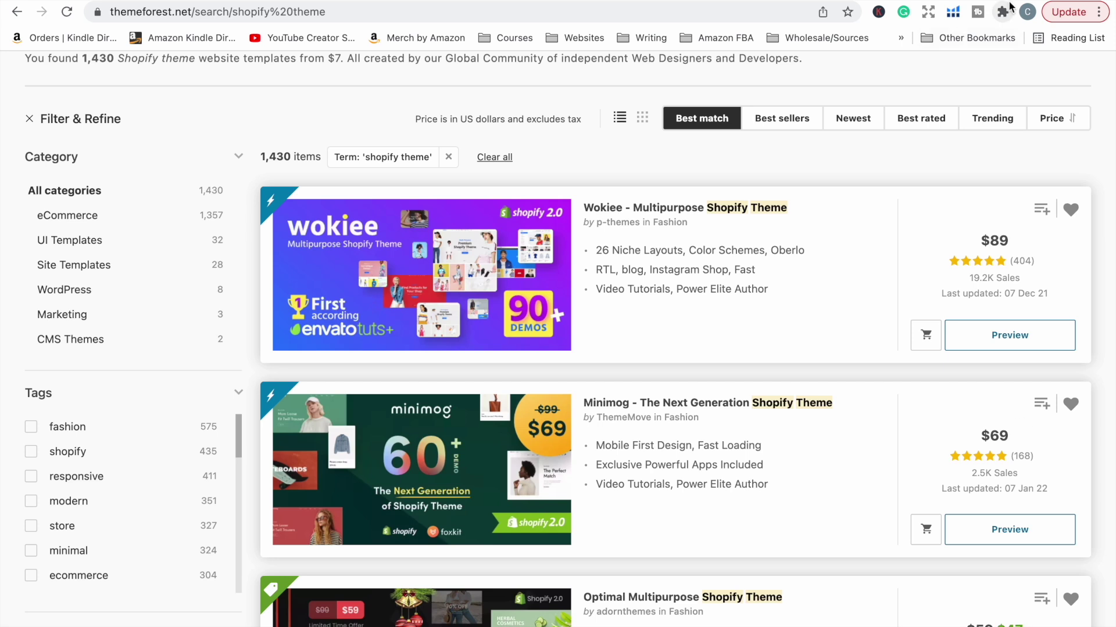
pyautogui.press('super+t')
pyautogui.write('creativemarket.com')
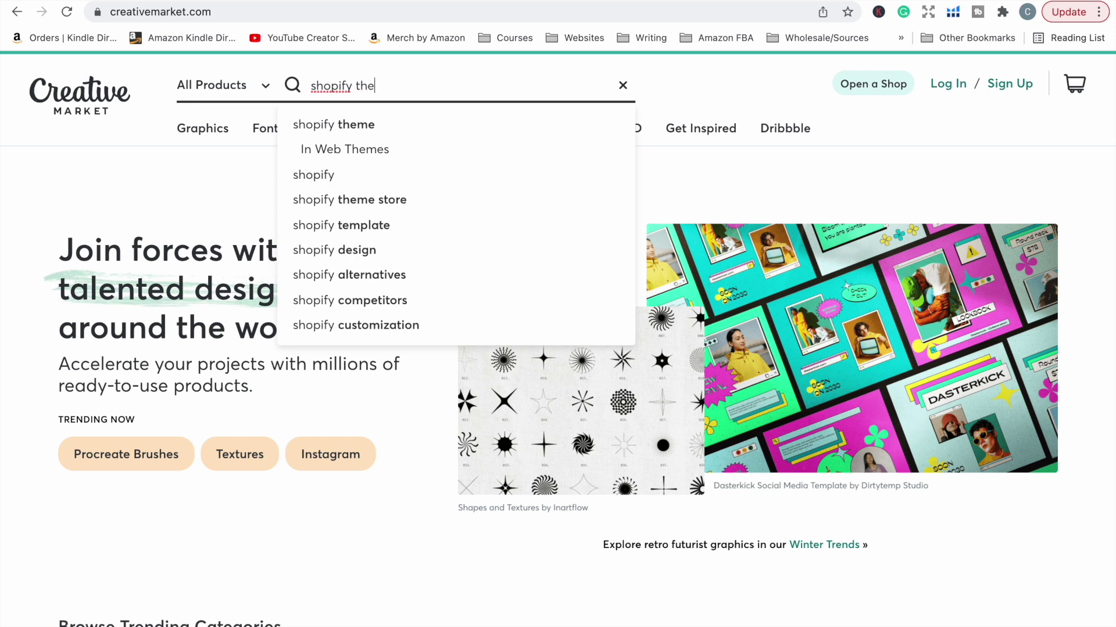
# Step: Search Creative Market for 'shopify themes' and browse listings like Bespoke Gold and PomPom
pyautogui.press('Return')
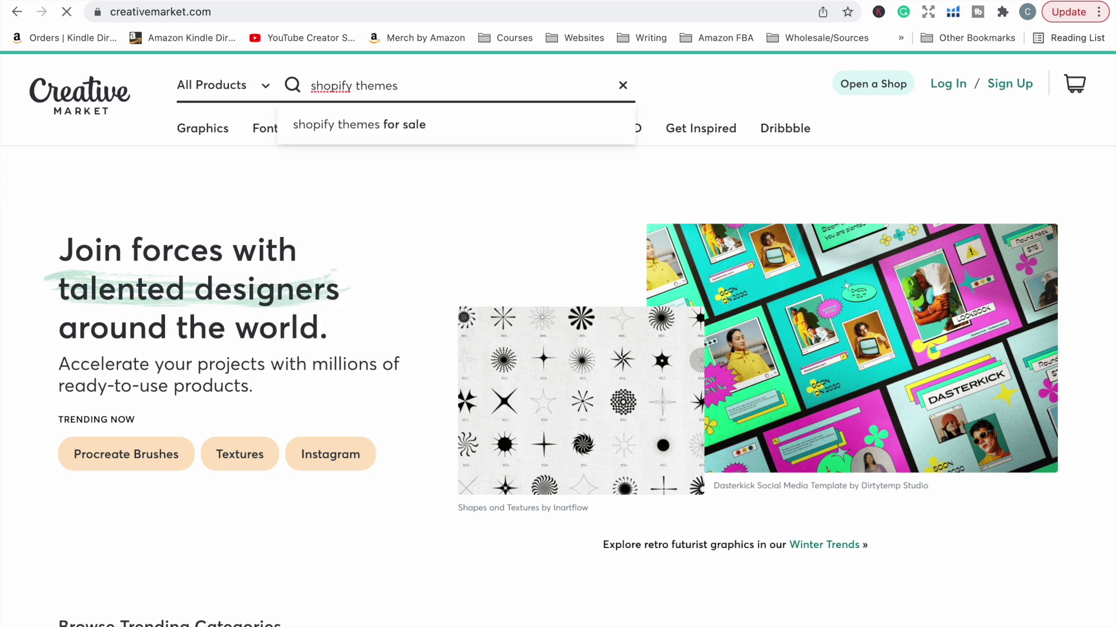
pyautogui.scroll(-3, 464, 393)
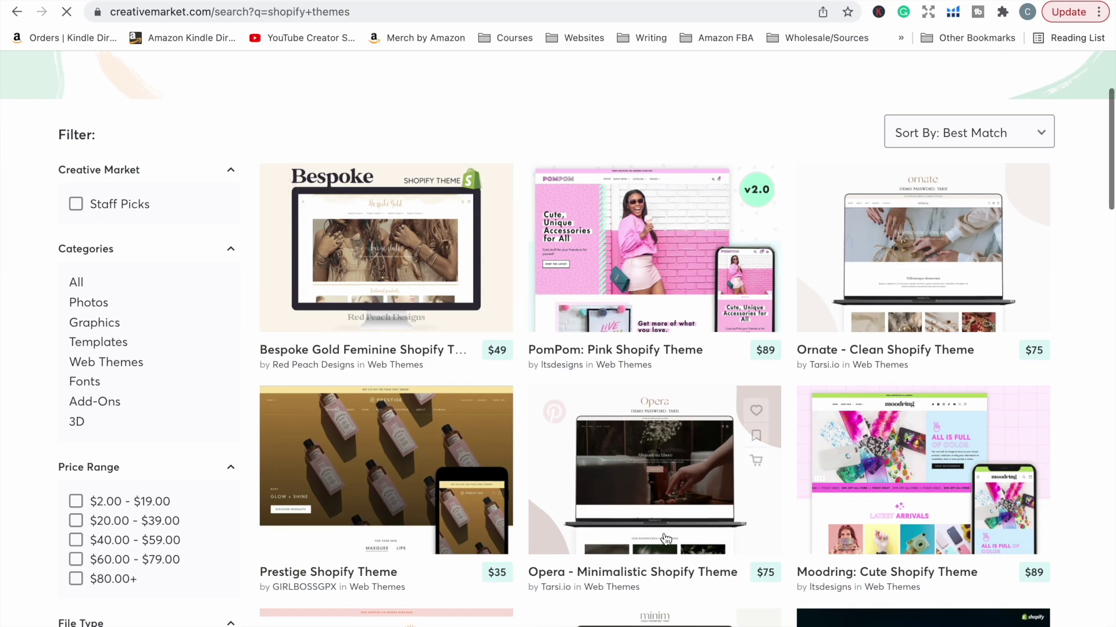
pyautogui.scroll(-12, 666, 538)
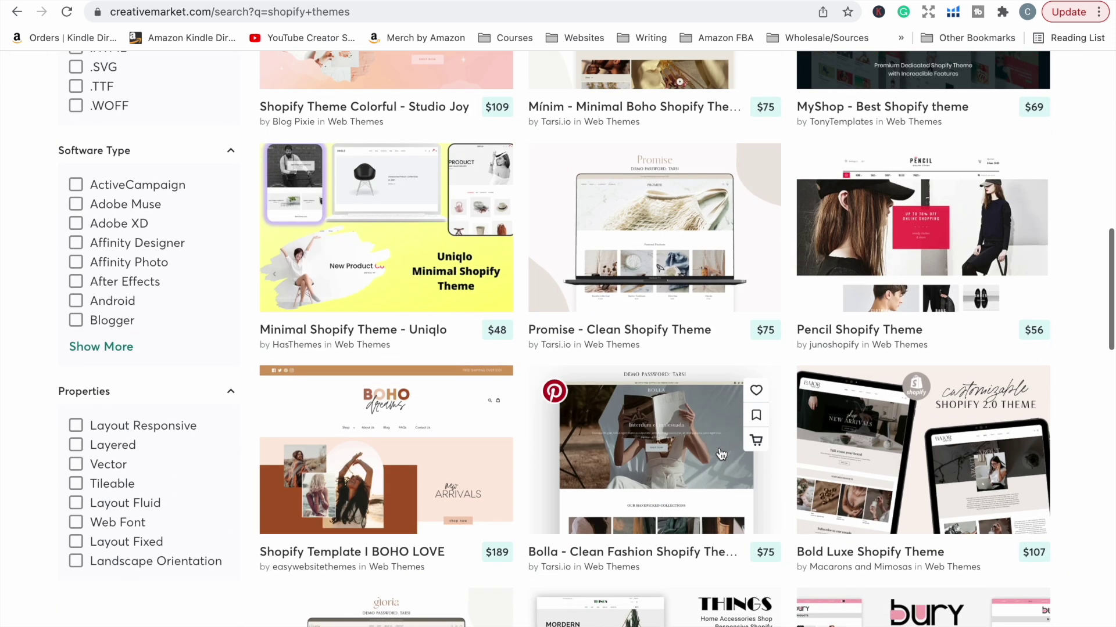
# Step: Switch back to the ThemeForest tab showing the 1,430 'shopify theme' results
pyautogui.click(791, 2)
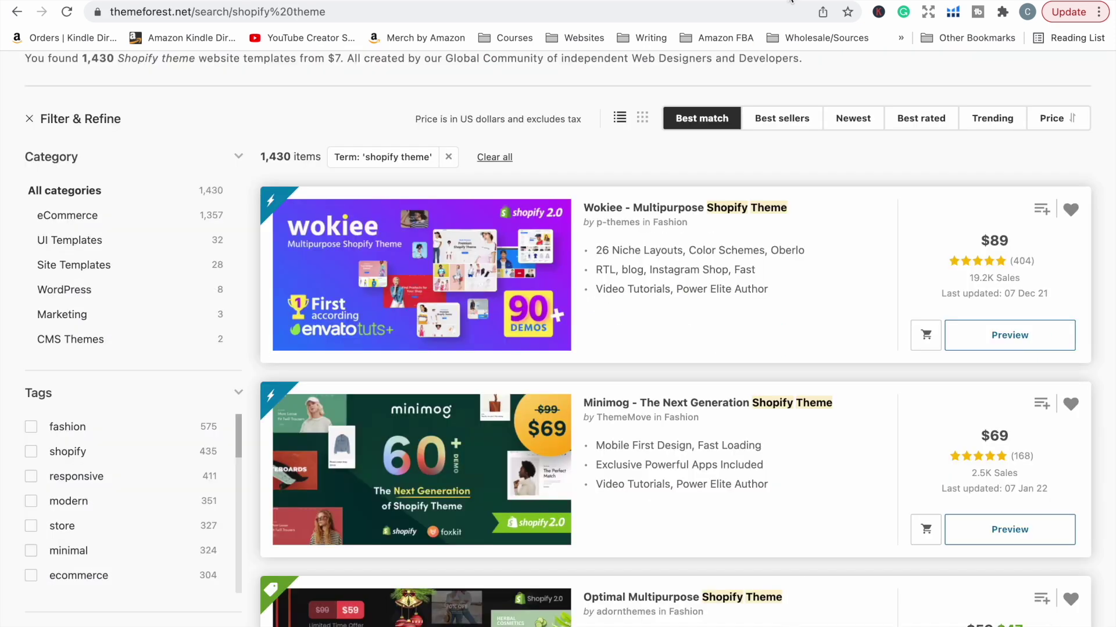